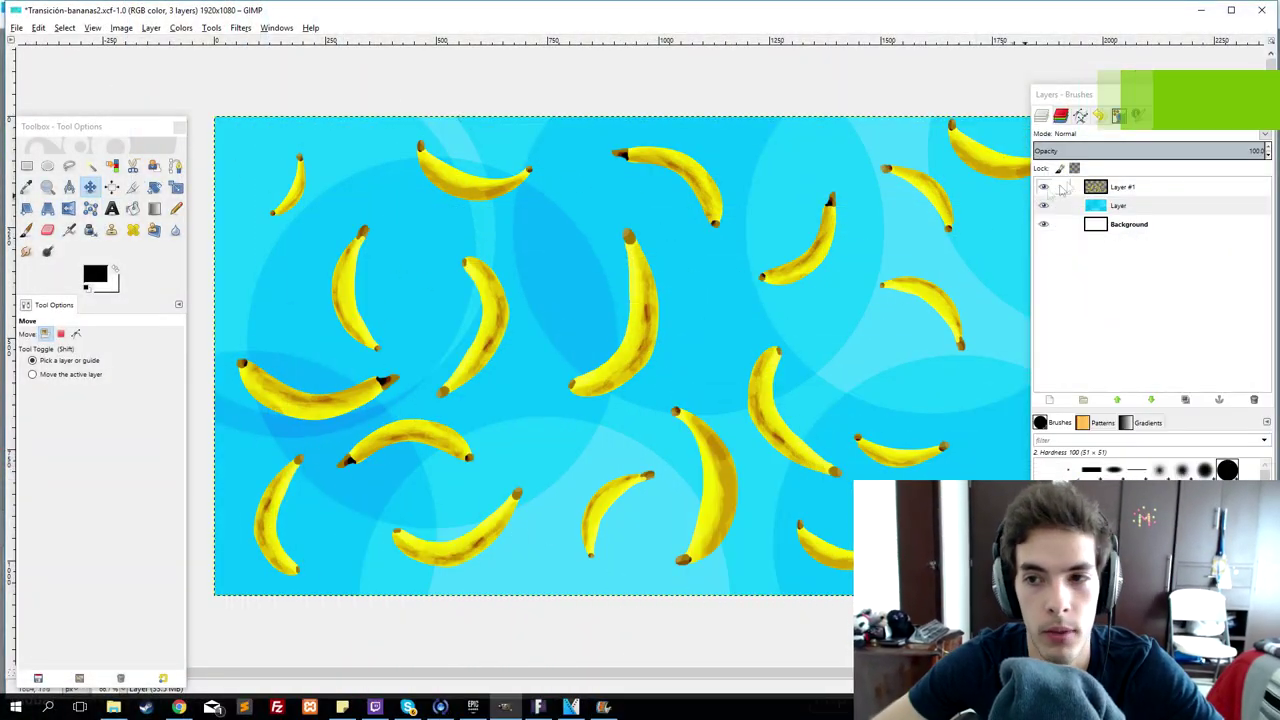
Make the layer with the blue circles active and reposition the layers dock and the image window.
{"action": "left_click", "coordinate": [1100, 204]}
{"action": "left_click_drag", "start_coordinate": [1075, 101], "coordinate": [1045, 69]}
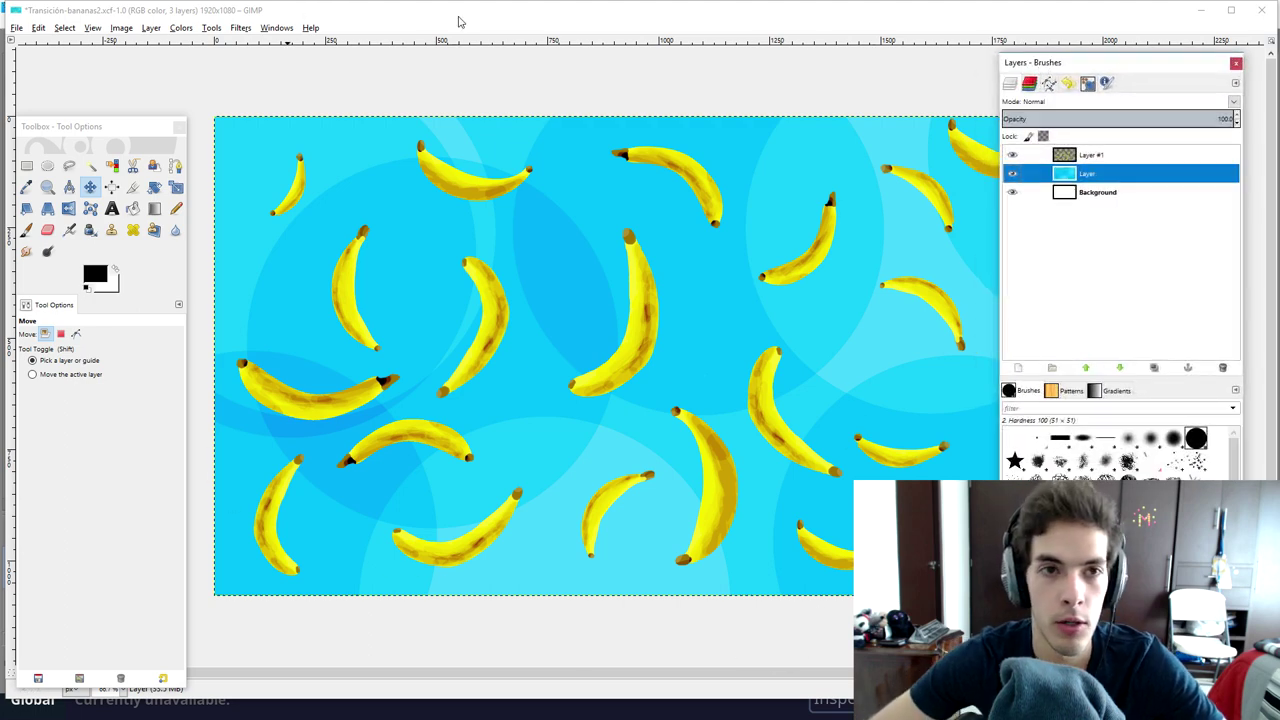
{"action": "left_click_drag", "start_coordinate": [459, 21], "coordinate": [437, 27]}
{"action": "mouse_move", "coordinate": [1065, 65]}
{"action": "left_mouse_down"}
{"action": "mouse_move", "coordinate": [1119, 66]}
{"action": "mouse_move", "coordinate": [1104, 72]}
{"action": "left_mouse_up"}
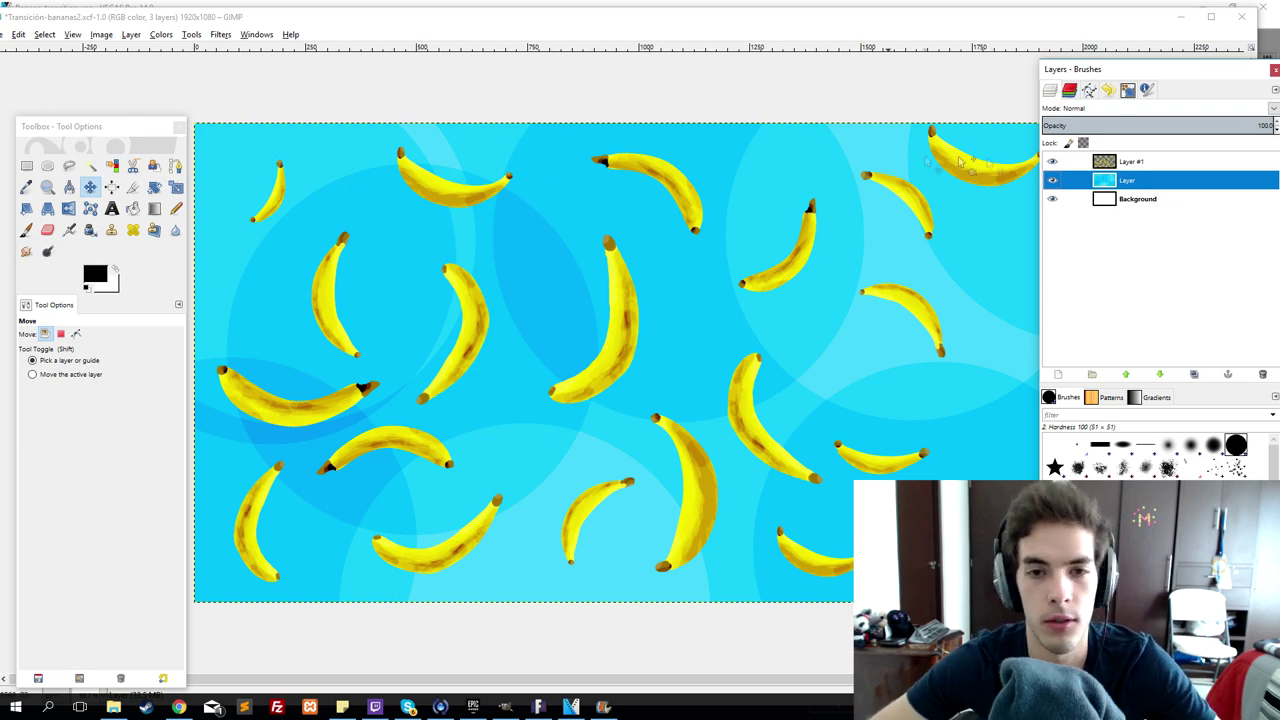
Toggle the visibility of the bananas, blue circles and Background layers to examine each one separately.
{"action": "left_click", "coordinate": [1052, 180]}
{"action": "left_click", "coordinate": [1052, 161]}
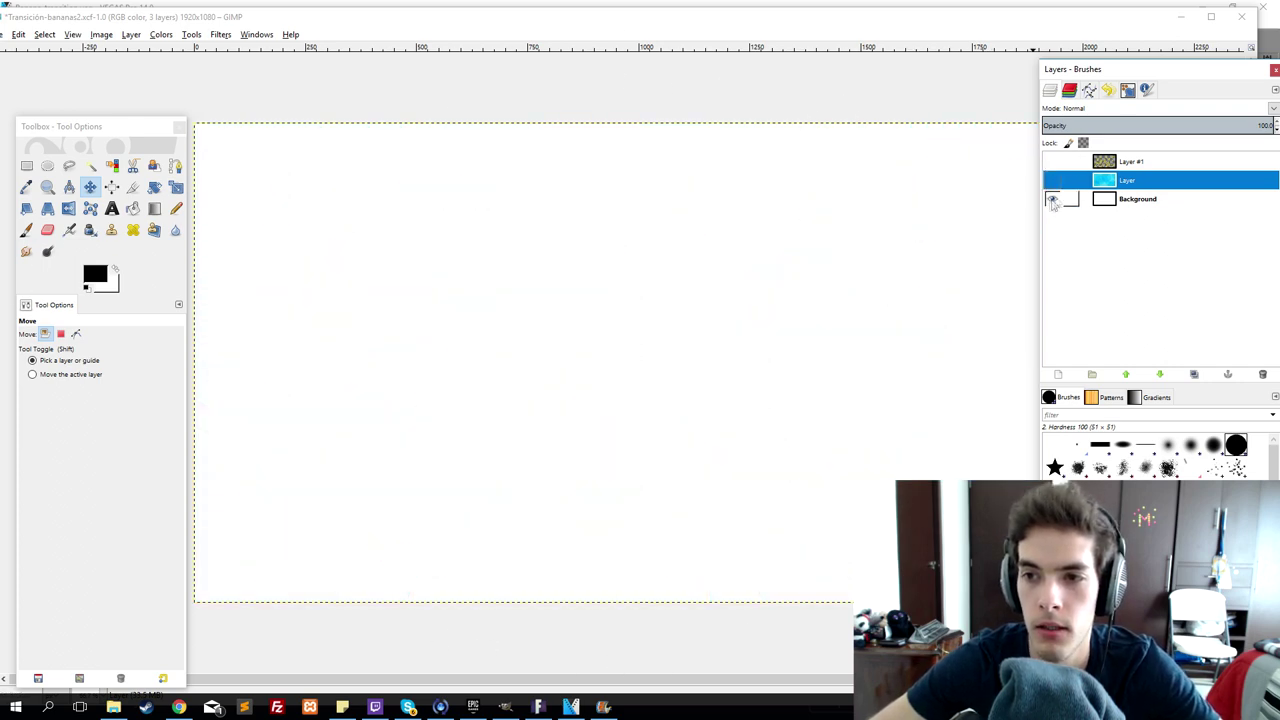
{"action": "left_click", "coordinate": [1052, 180]}
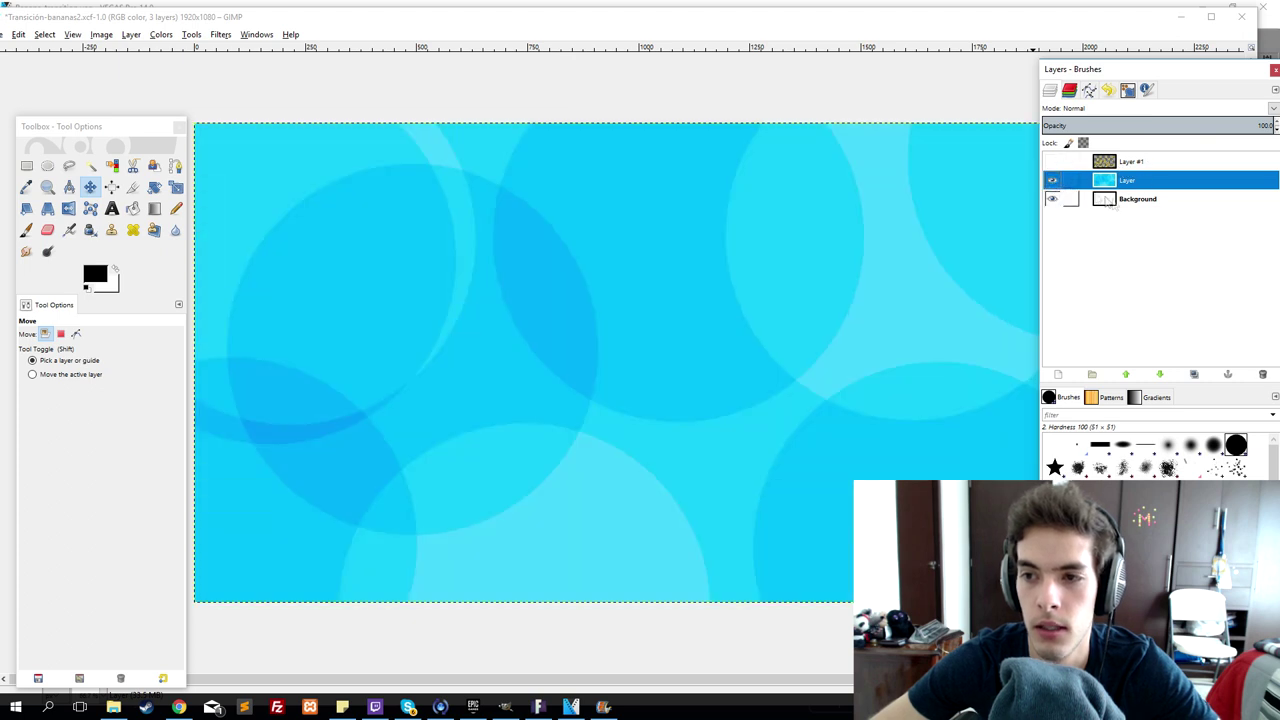
{"action": "left_click", "coordinate": [1051, 199]}
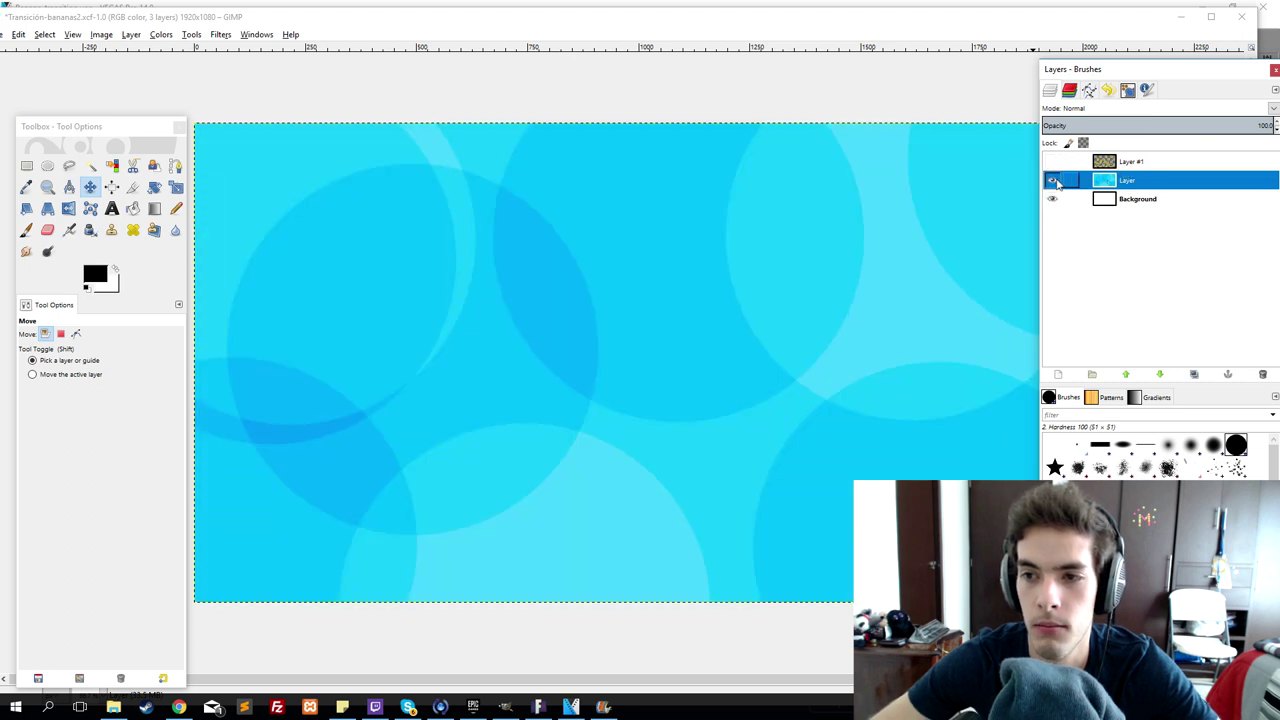
{"action": "left_click", "coordinate": [1052, 180]}
{"action": "left_click", "coordinate": [1052, 161]}
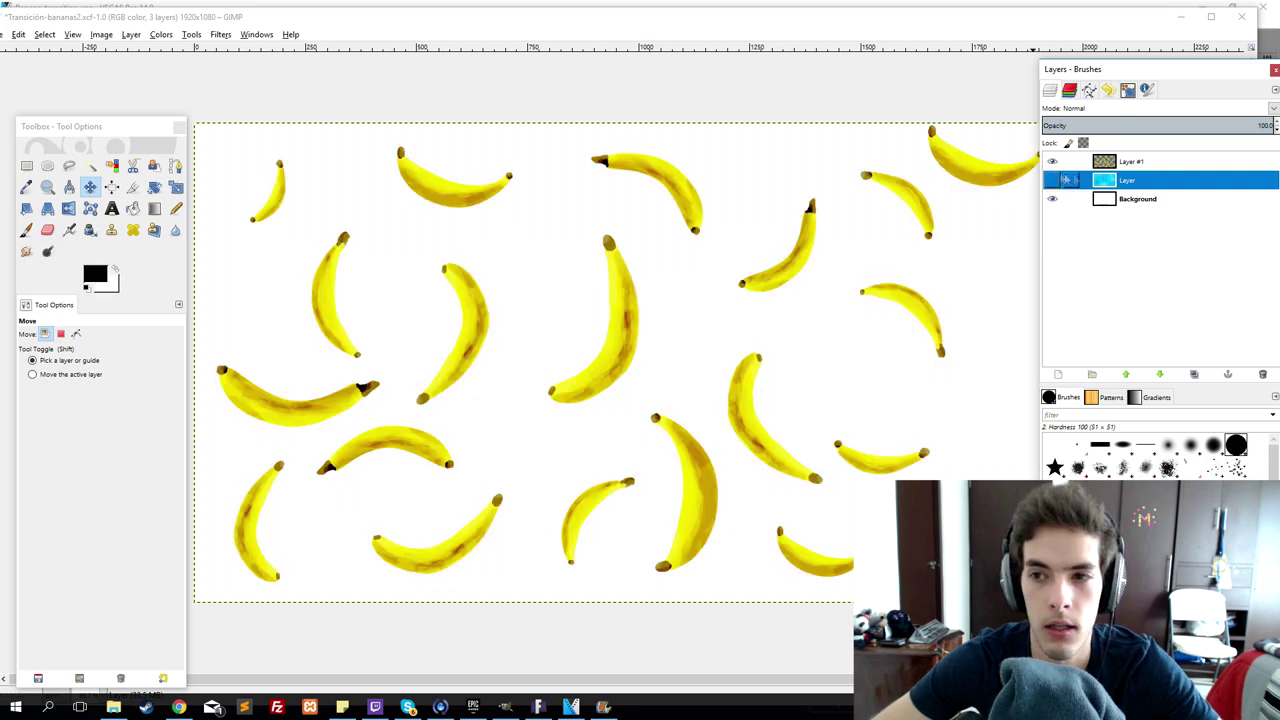
{"action": "left_click", "coordinate": [1052, 180]}
{"action": "left_click", "coordinate": [1052, 161]}
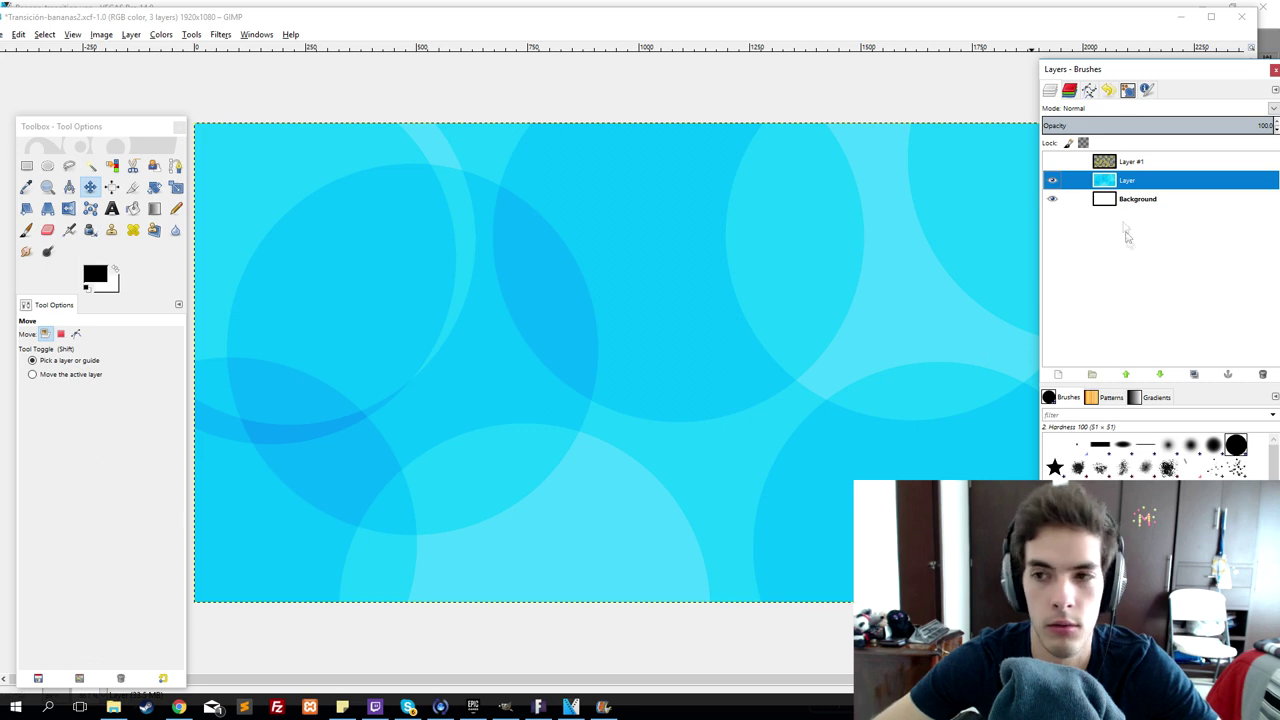
{"action": "left_click", "coordinate": [1052, 161]}
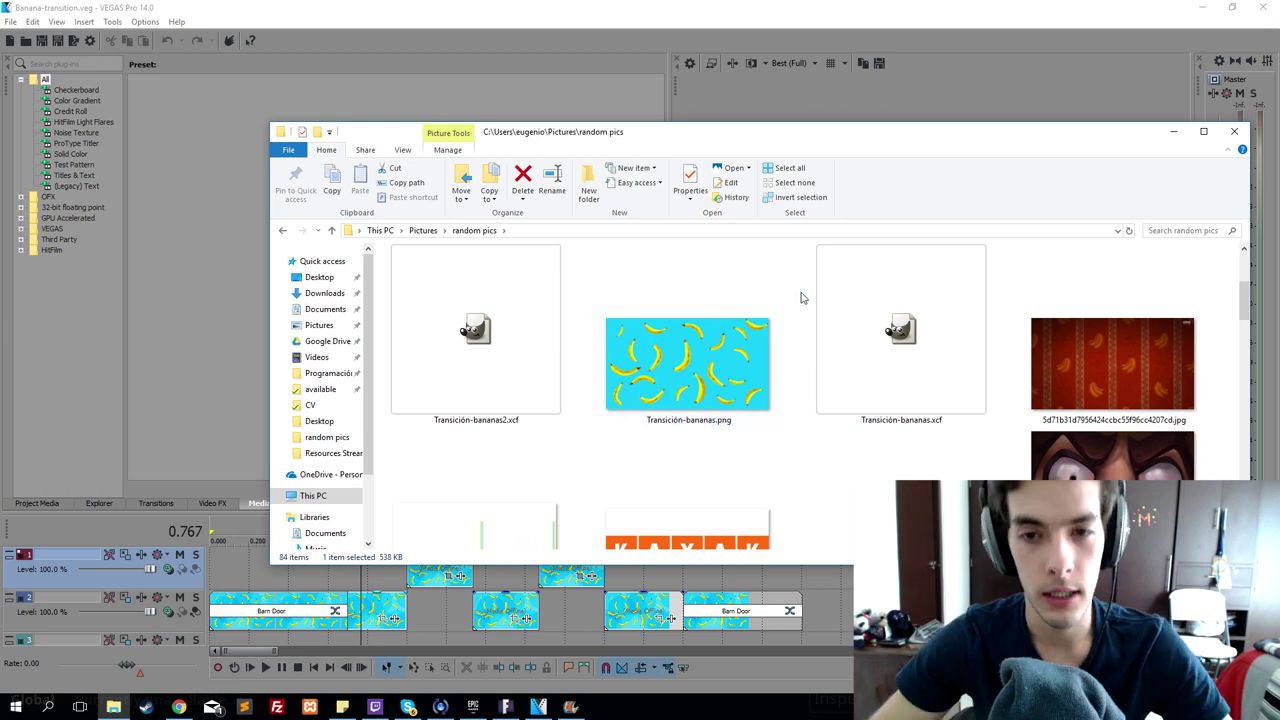
Switch to VEGAS Pro and preview the banana clips at several points along the two video tracks.
{"action": "left_click", "coordinate": [234, 578]}
{"action": "left_click", "coordinate": [379, 571]}
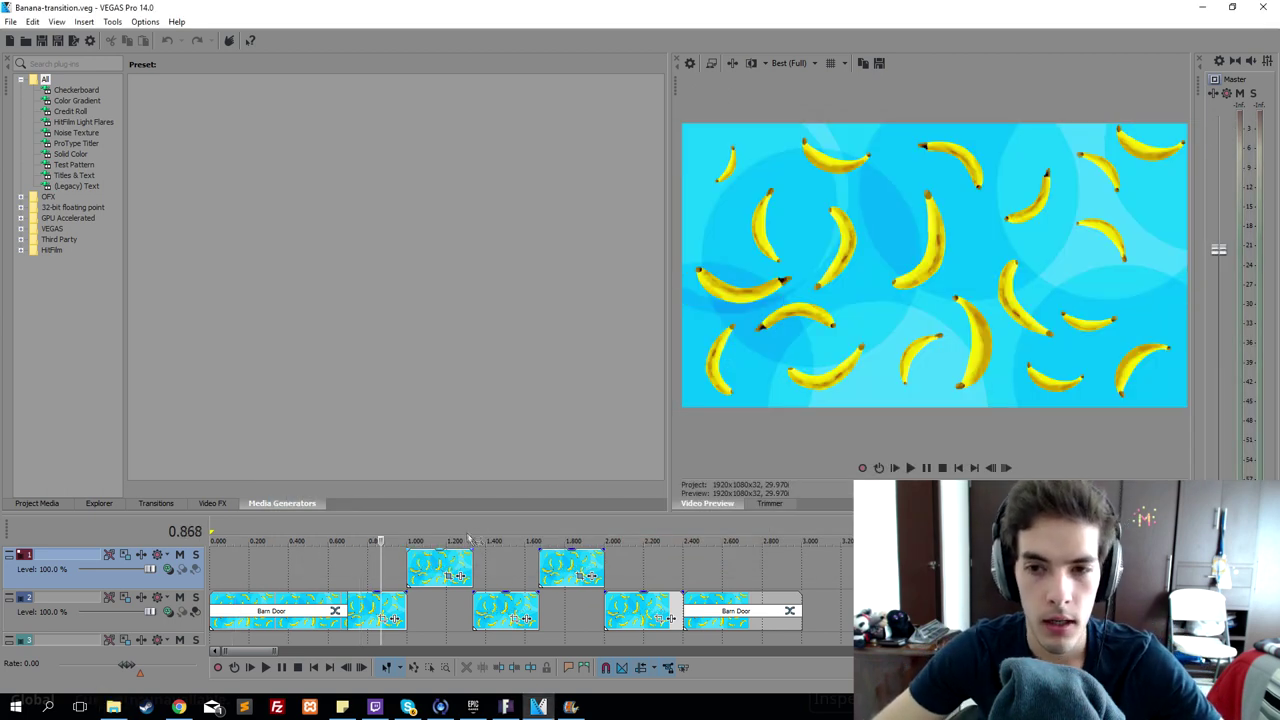
{"action": "left_click", "coordinate": [418, 568]}
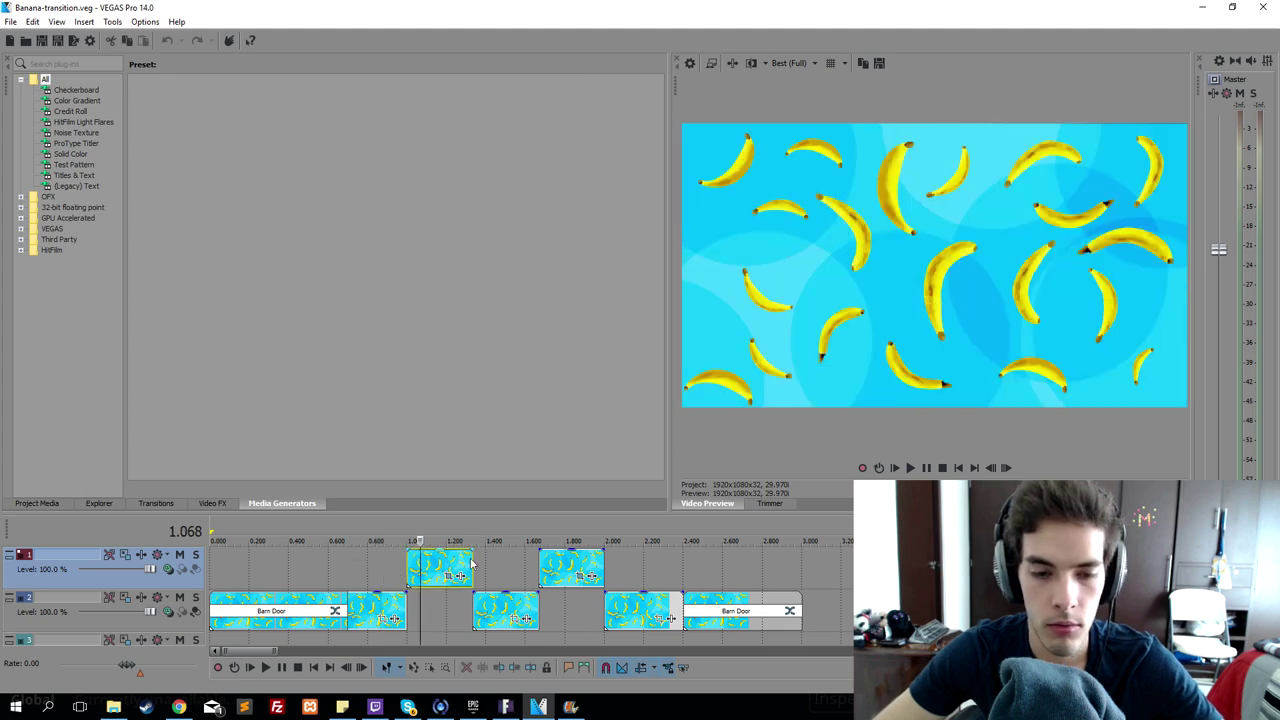
{"action": "left_click", "coordinate": [427, 566]}
{"action": "left_click", "coordinate": [470, 566]}
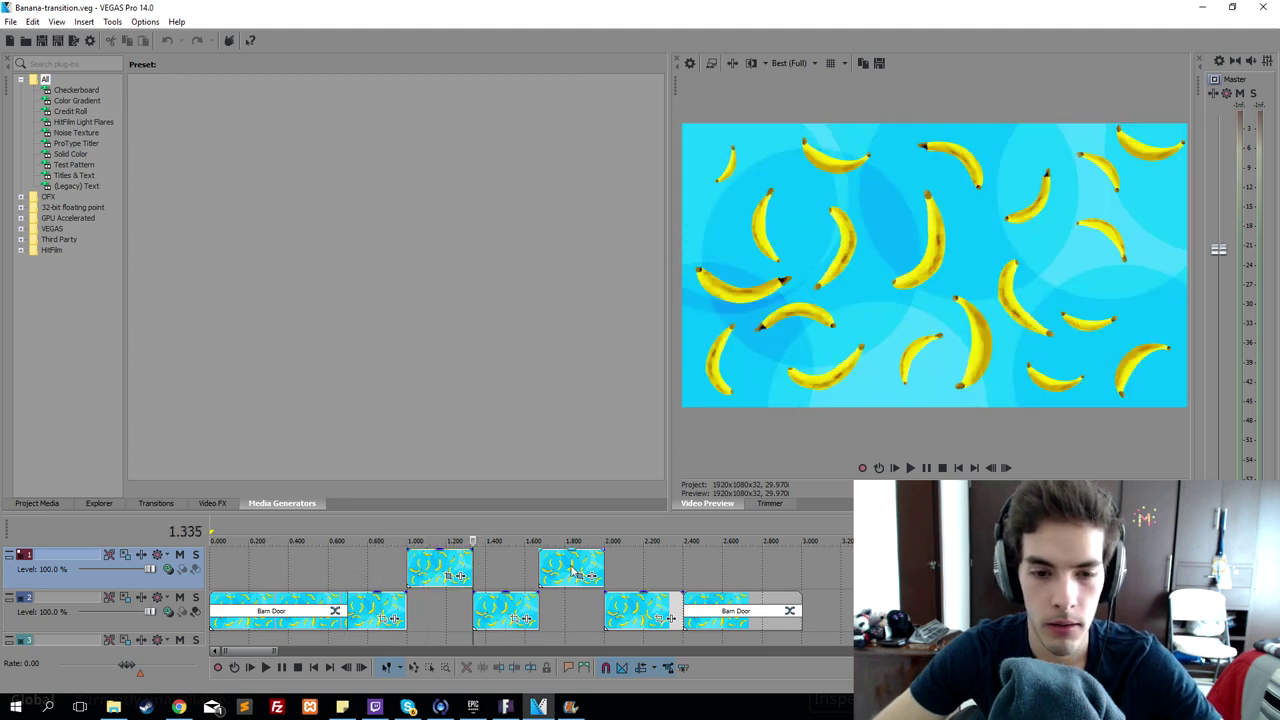
{"action": "left_click", "coordinate": [572, 568]}
{"action": "left_click", "coordinate": [379, 608]}
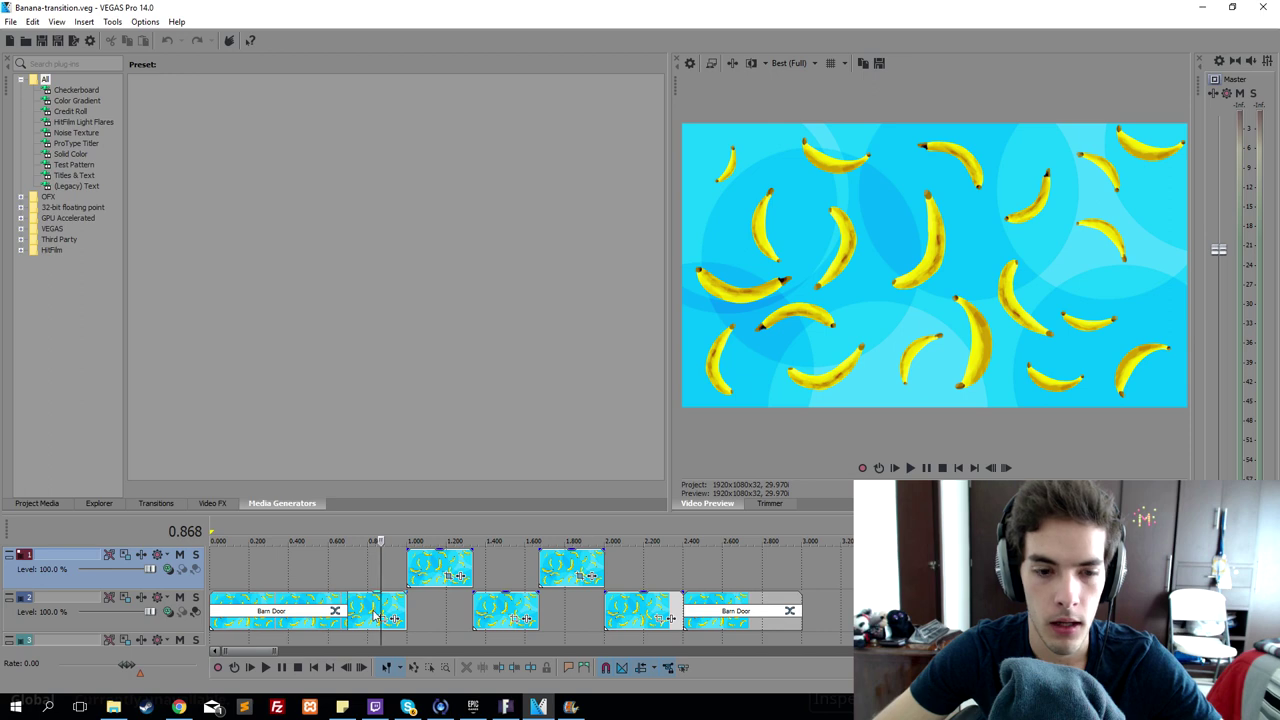
Examine the Pan/Crop rotation of the first upper-track clip, and compare the alternating clips in the preview.
{"action": "left_click", "coordinate": [455, 578]}
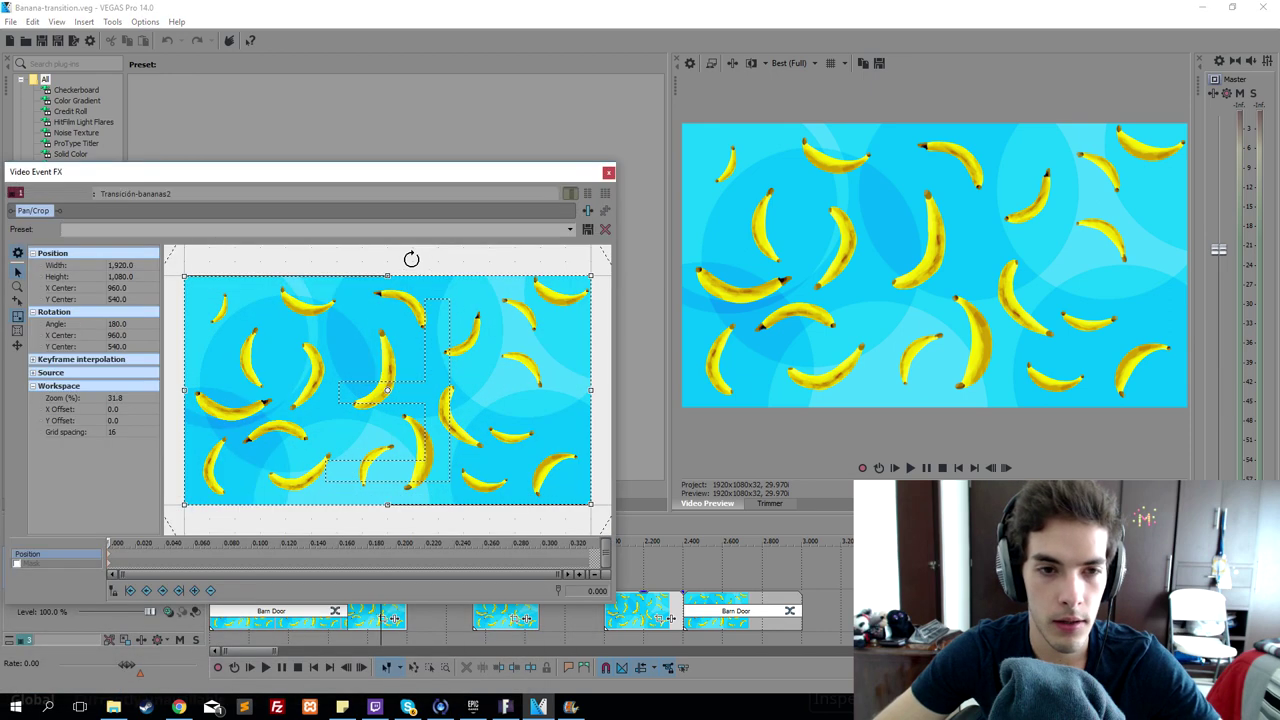
{"action": "left_click", "coordinate": [608, 172]}
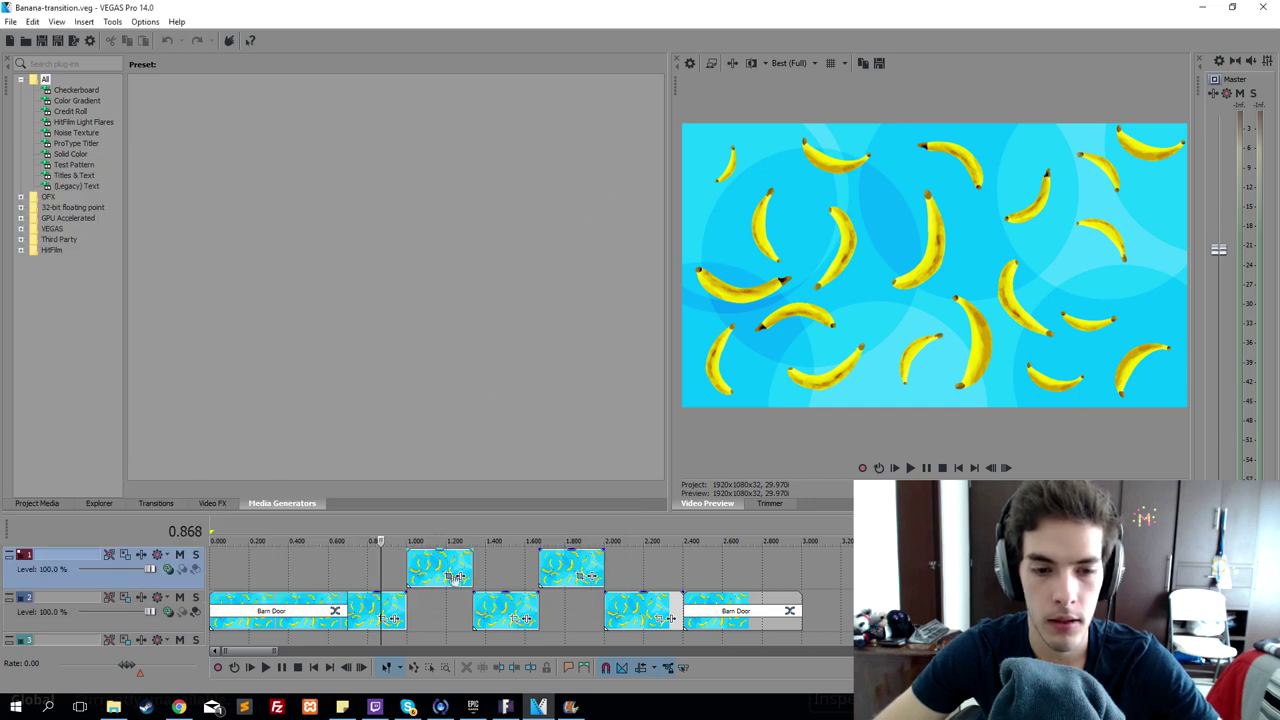
{"action": "left_click", "coordinate": [433, 597]}
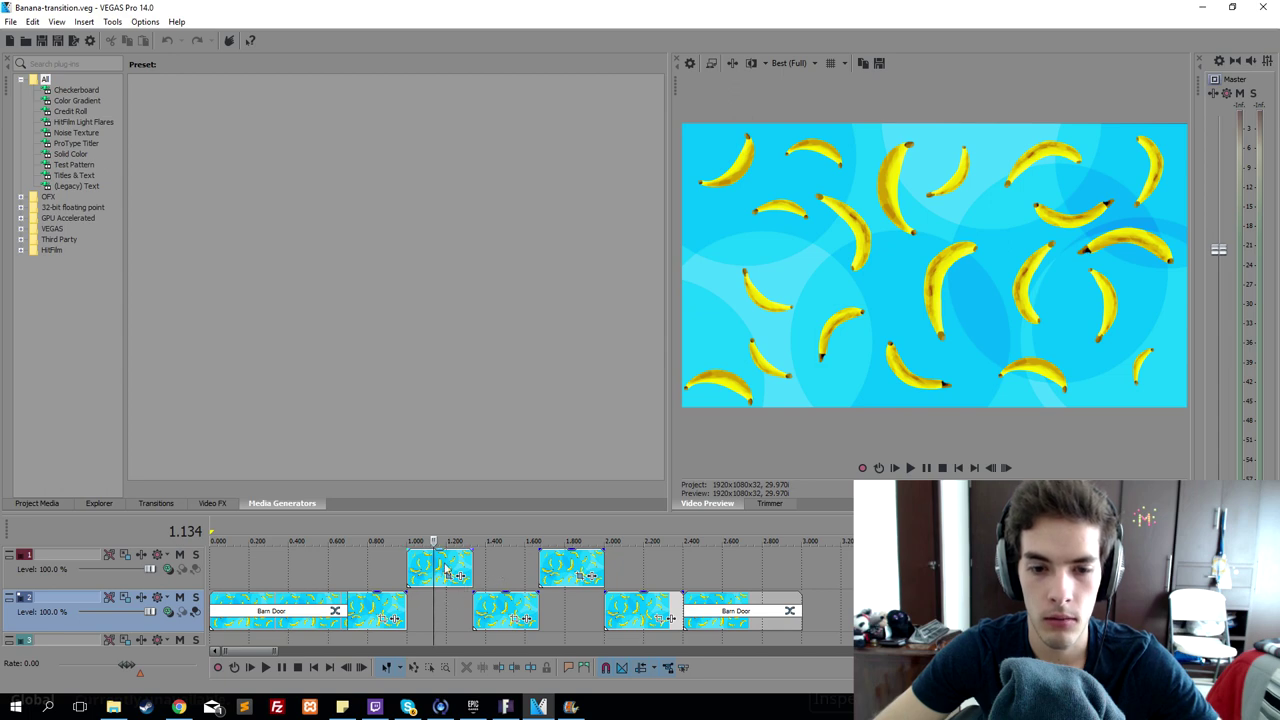
{"action": "left_click", "coordinate": [485, 603]}
{"action": "left_click", "coordinate": [565, 603]}
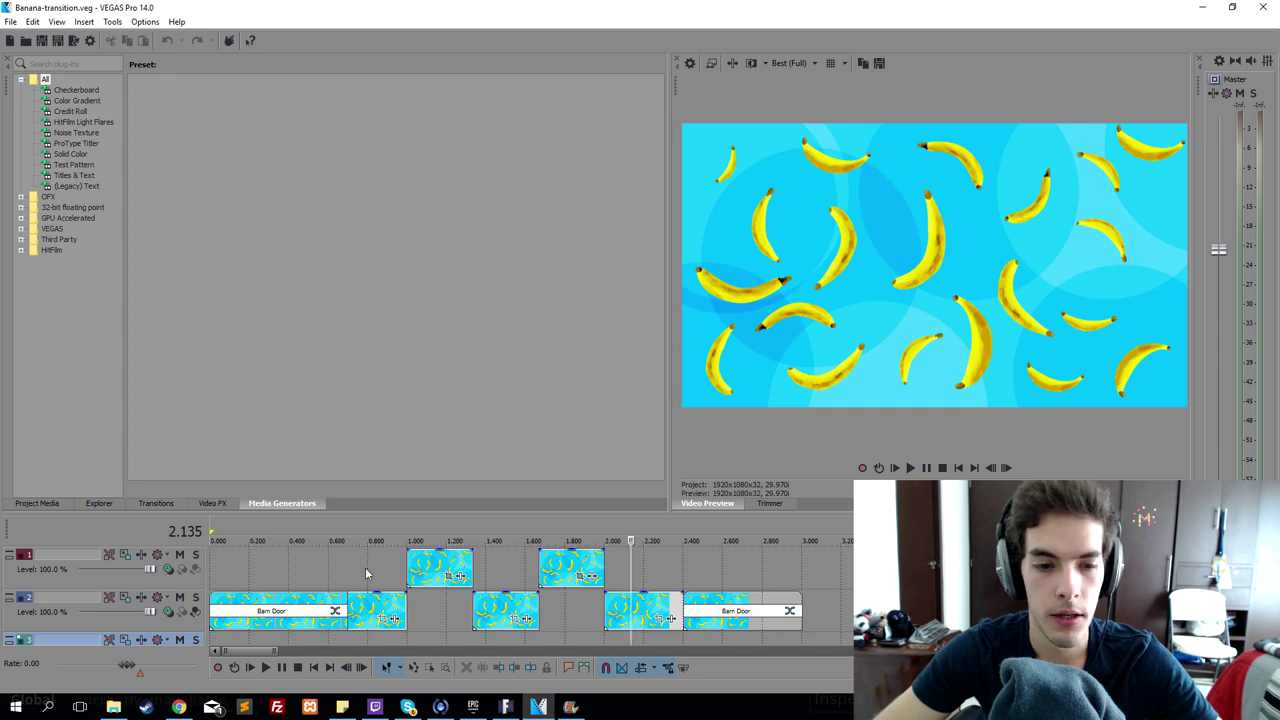
Play the banana sequence from just before the first upper-track clip, and return the playhead to the project start.
{"action": "left_click", "coordinate": [366, 568]}
{"action": "key", "text": "space"}
{"action": "key", "text": "space"}
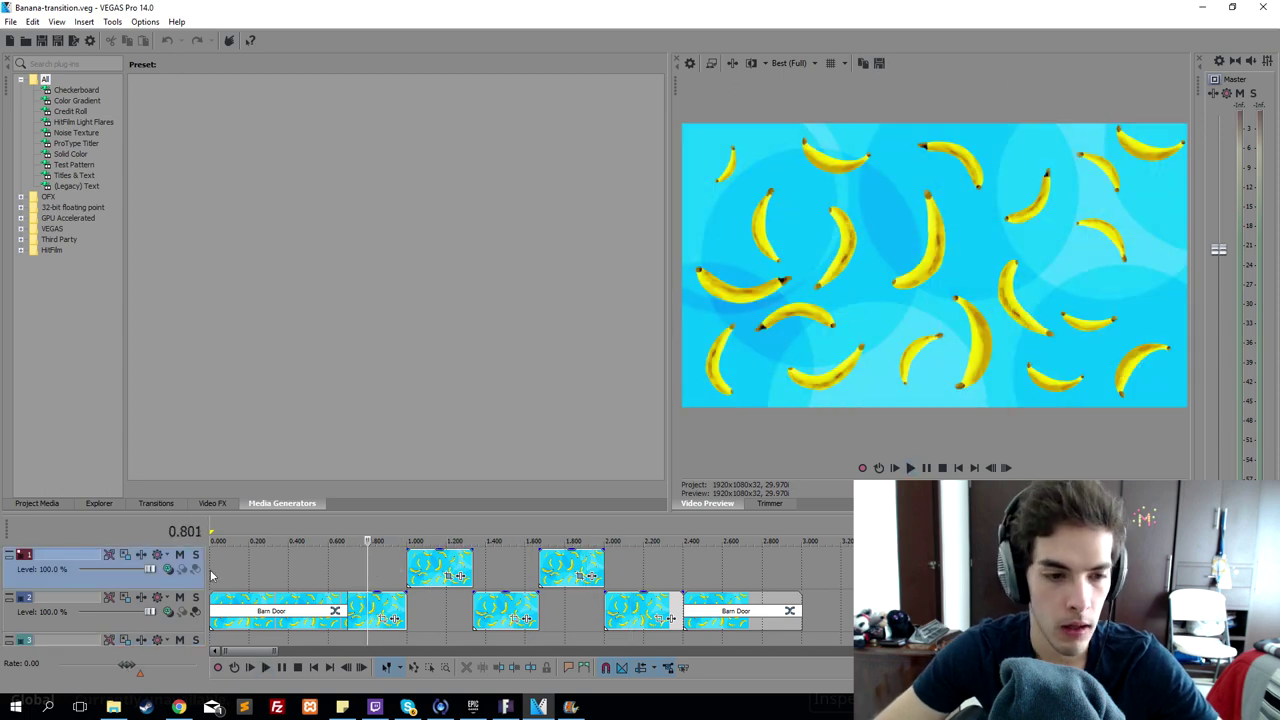
{"action": "key", "text": "ctrl+Home"}
{"action": "key", "text": "space"}
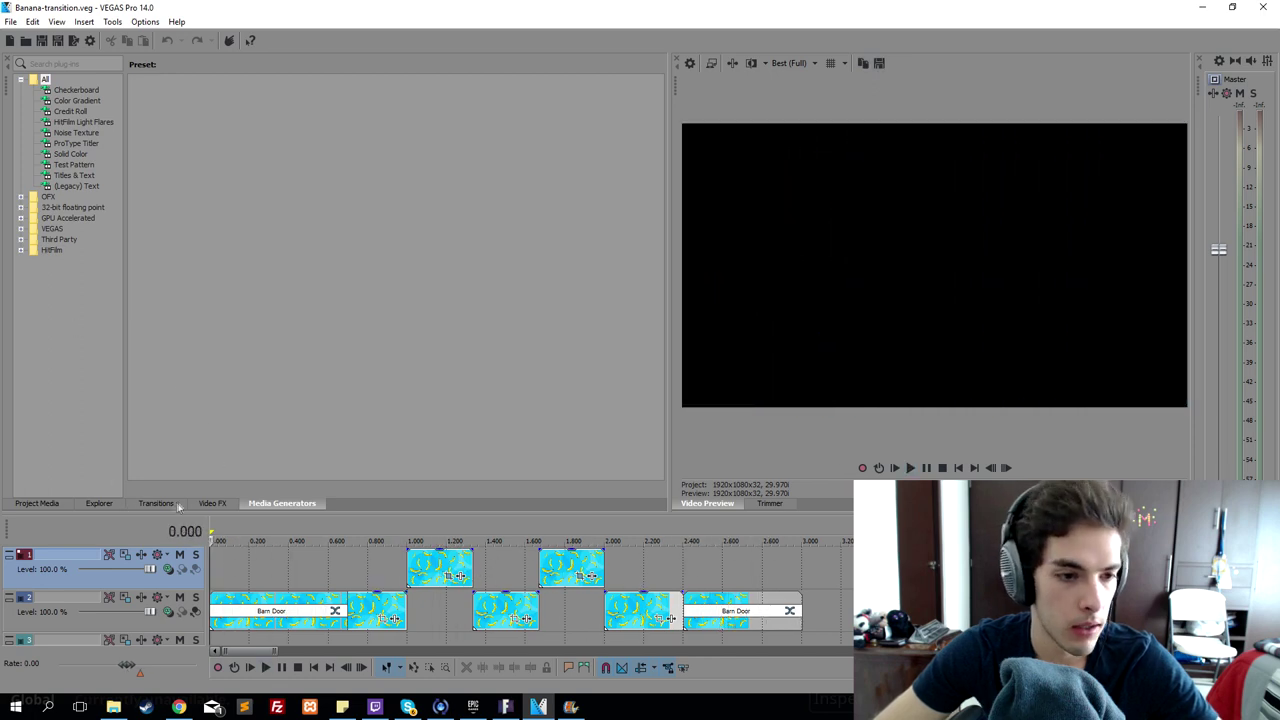
Show the Barn Door transition presets and inspect the closing Barn Door transition at two points on the timeline.
{"action": "left_click", "coordinate": [153, 507]}
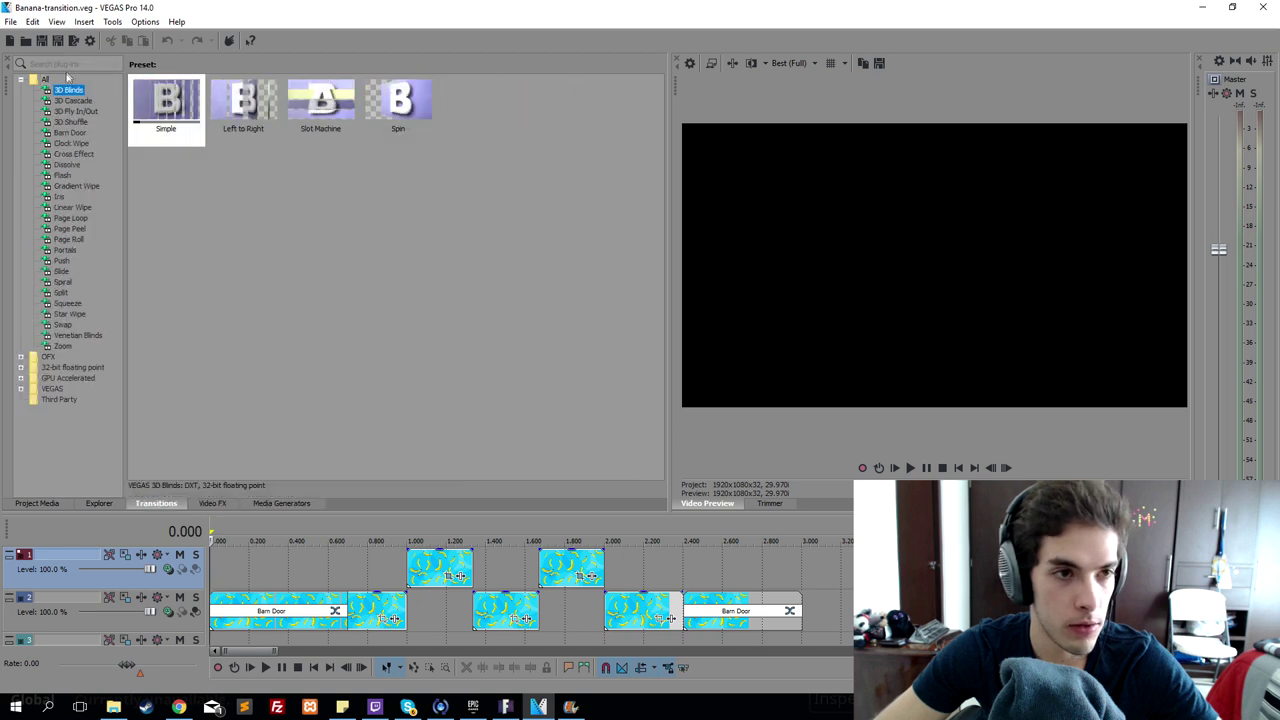
{"action": "left_click", "coordinate": [70, 134]}
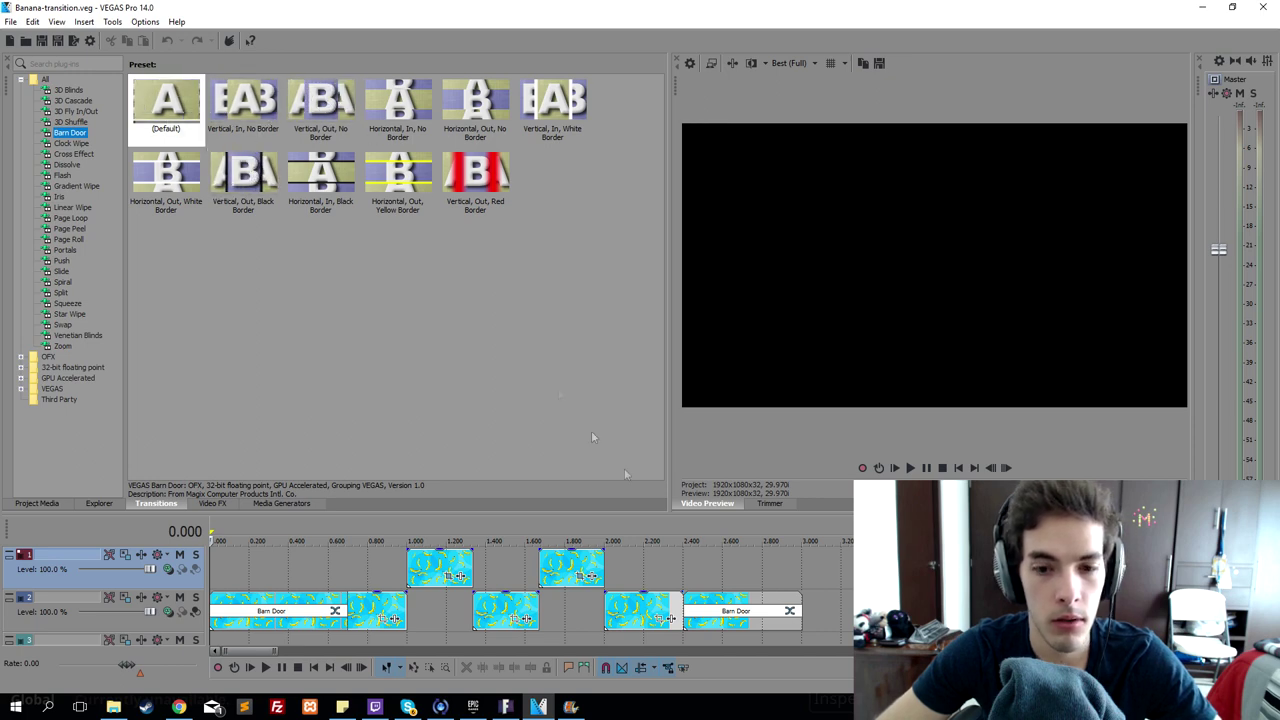
{"action": "left_click", "coordinate": [756, 580]}
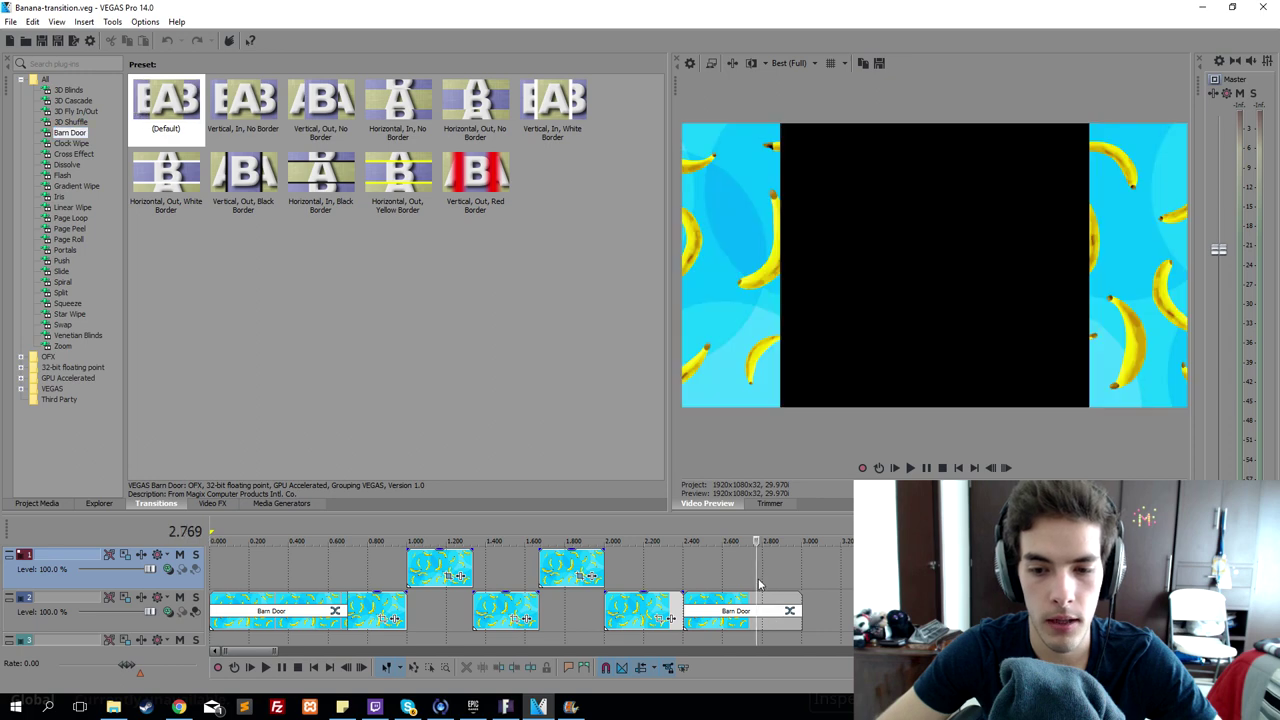
{"action": "left_click", "coordinate": [690, 573]}
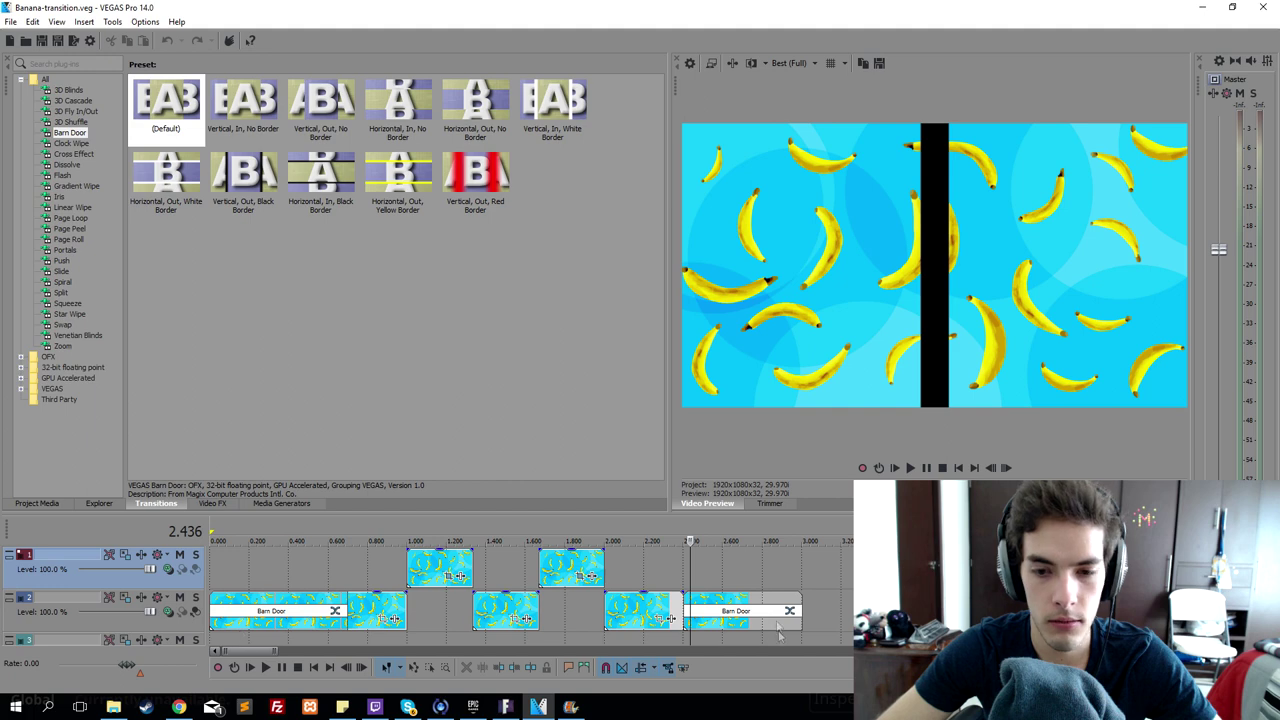
Play the project from within the first Barn Door transition to preview the banana animation.
{"action": "left_click", "coordinate": [283, 568]}
{"action": "key", "text": "space"}
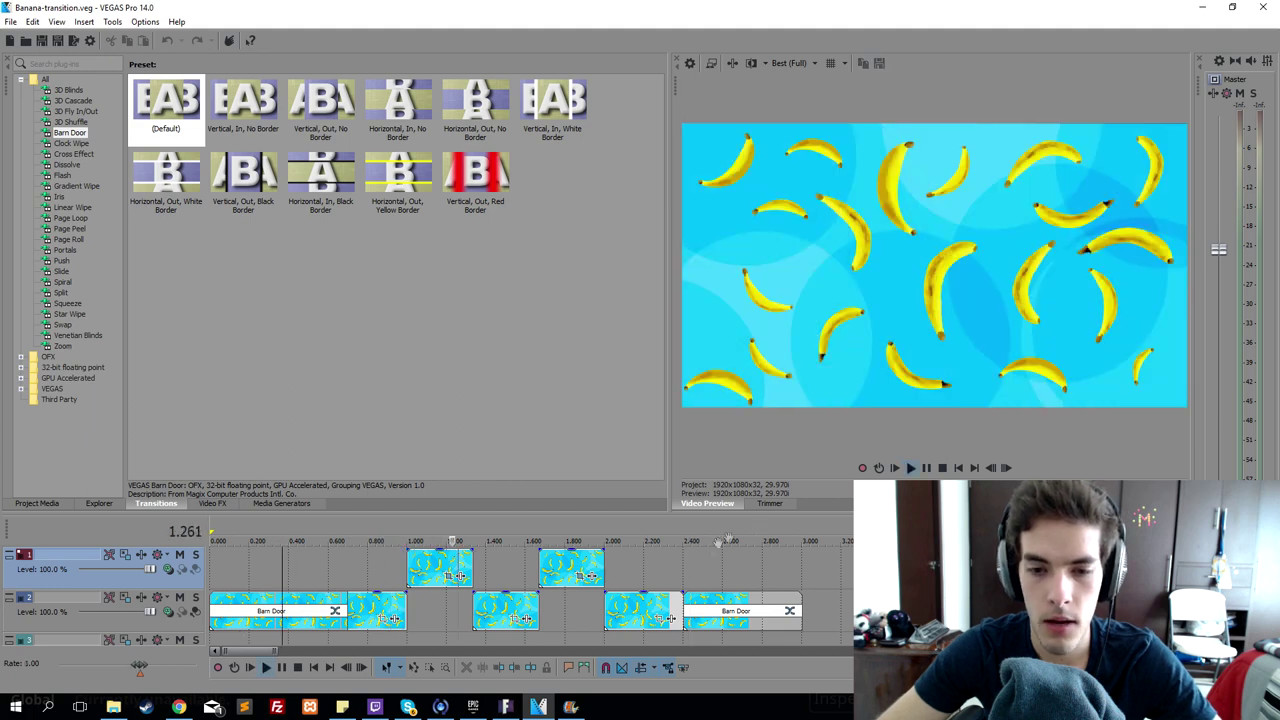
{"action": "key", "text": "space"}
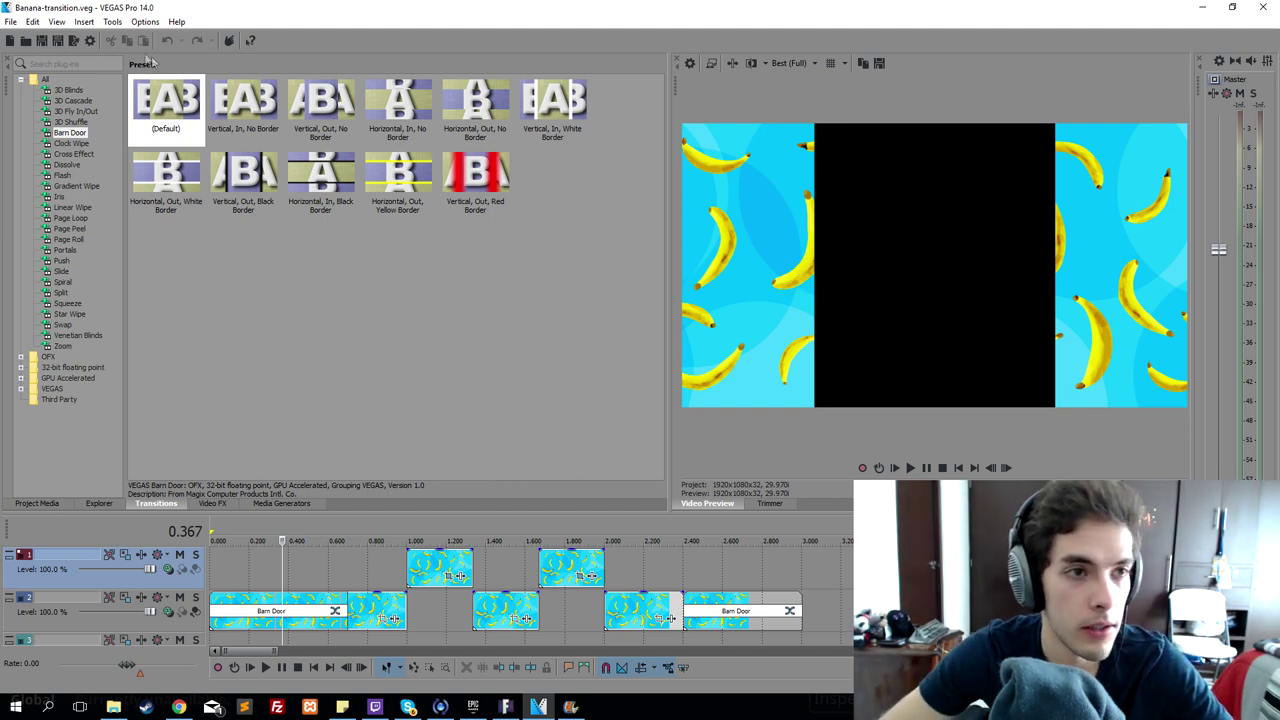
Open the Render As settings, select the QuickTime 7 template "3 Mbps Video png", and close them without rendering.
{"action": "left_click", "coordinate": [76, 42]}
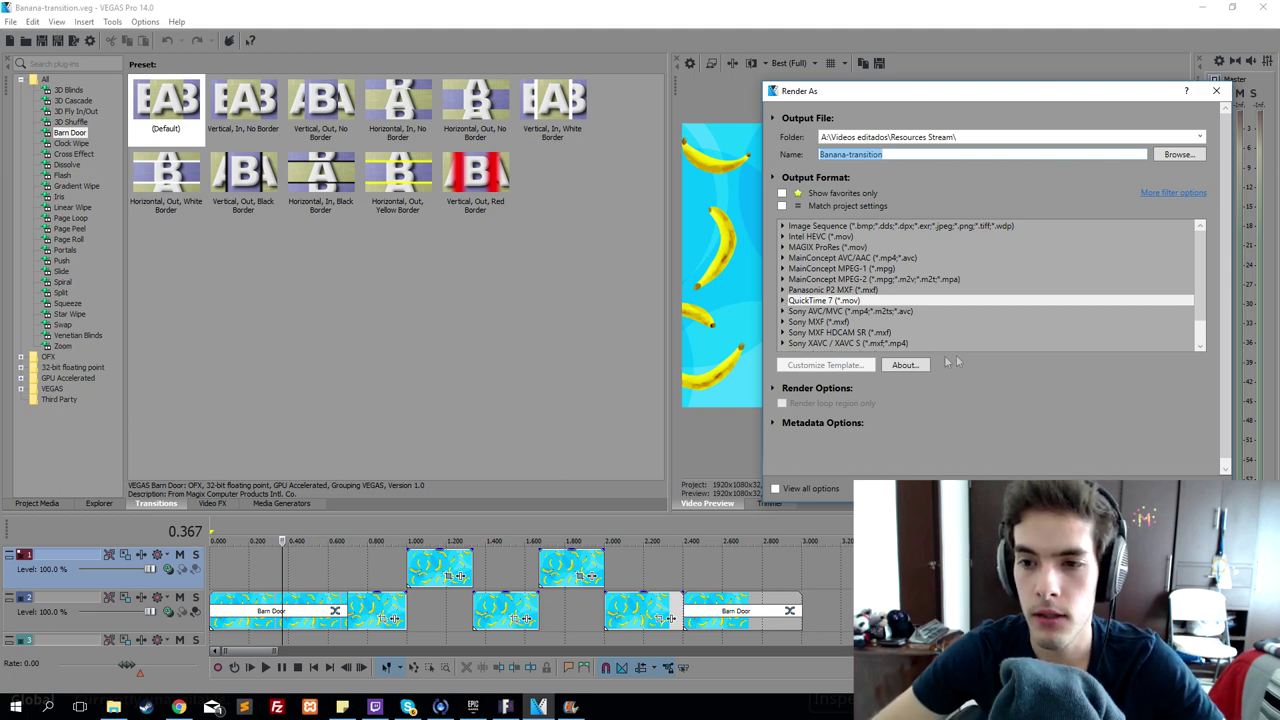
{"action": "left_click", "coordinate": [783, 301]}
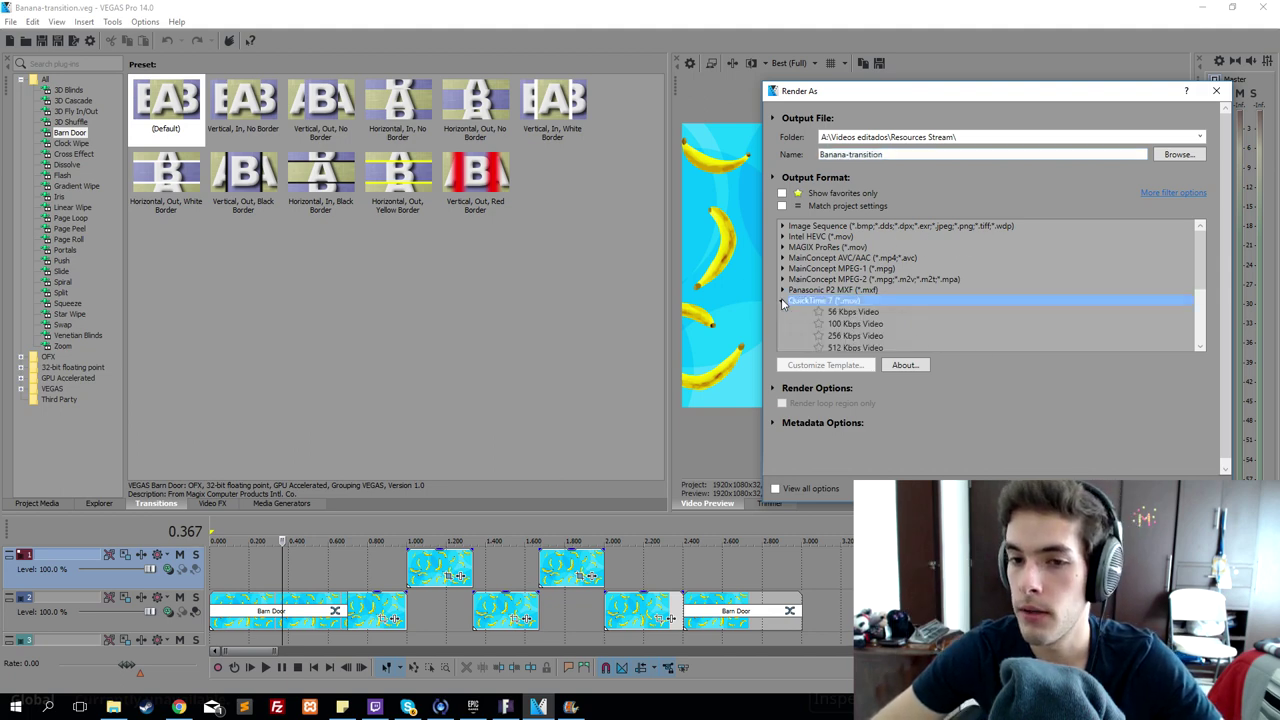
{"action": "scroll", "coordinate": [875, 293], "scroll_direction": "down", "scroll_amount": 2}
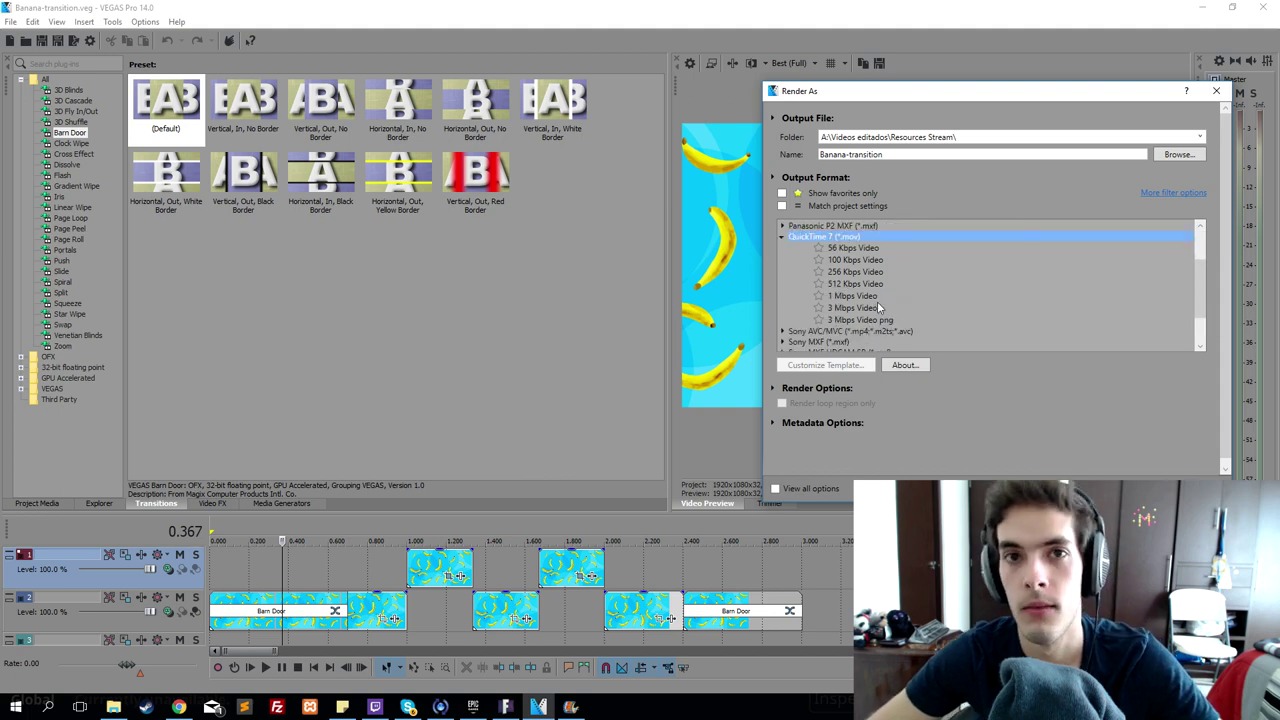
{"action": "left_click", "coordinate": [868, 320]}
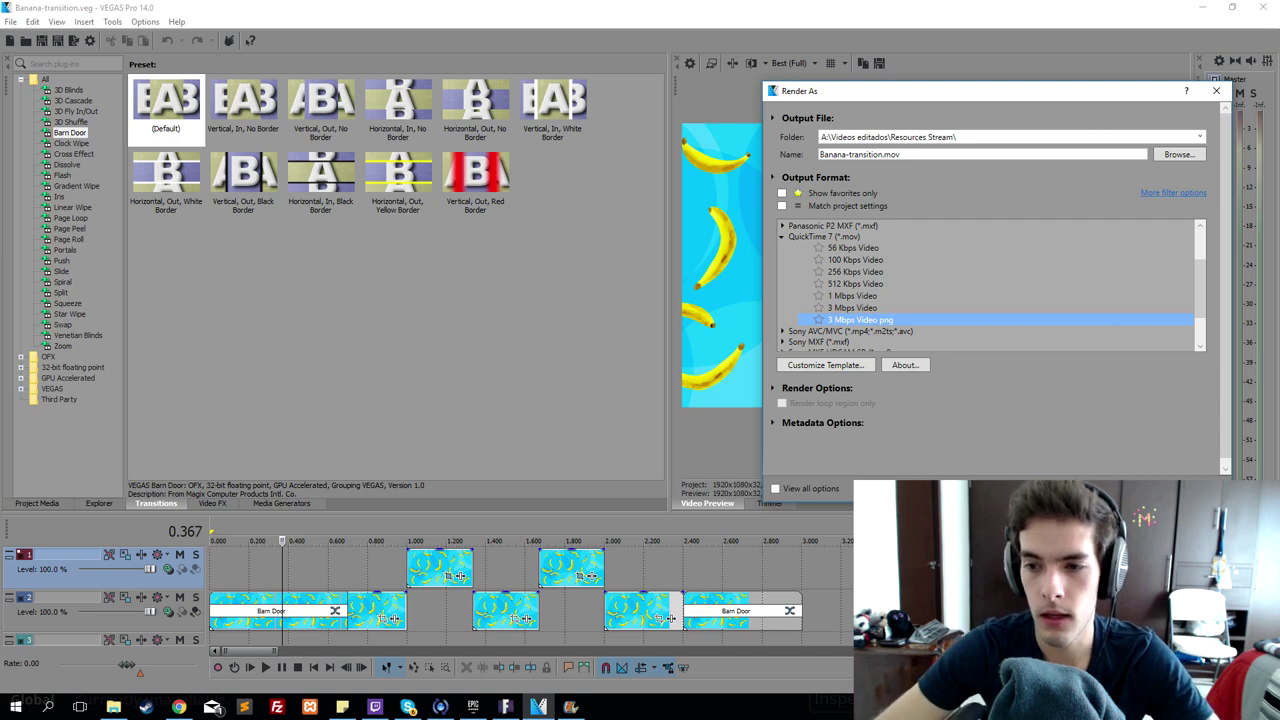
{"action": "key", "text": "Escape"}
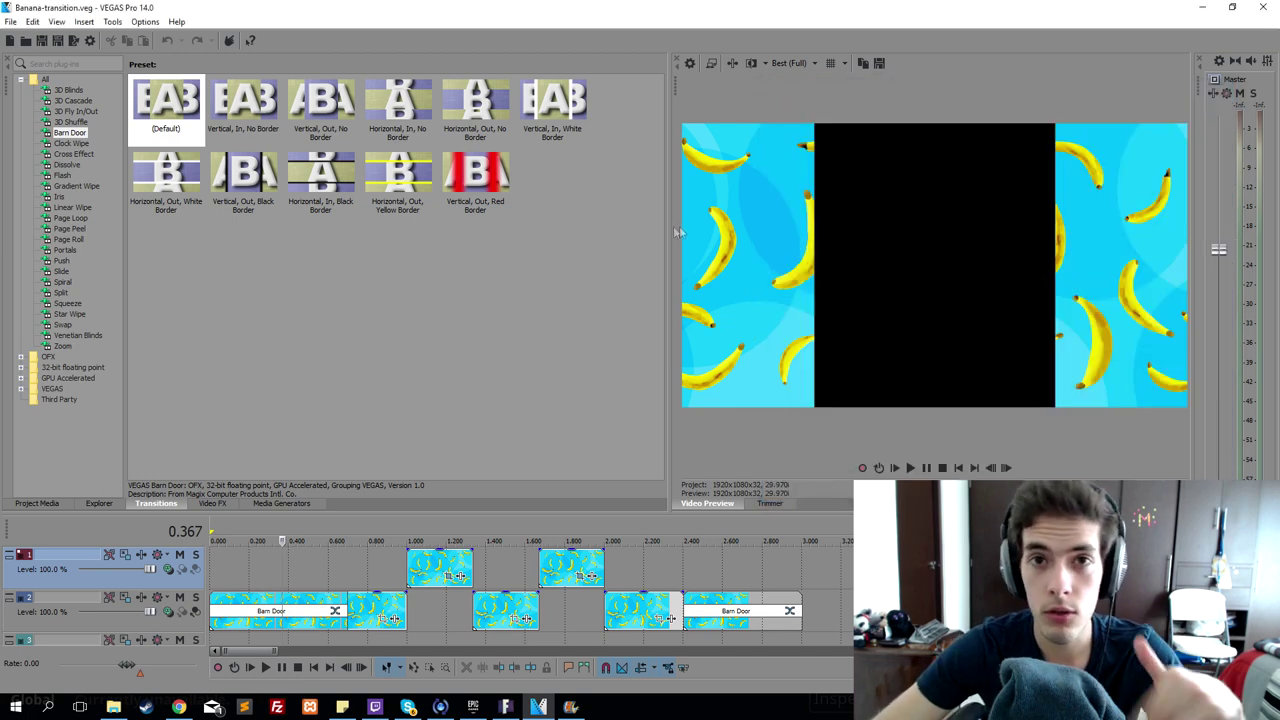
Search the computer for WinFF and launch it.
{"action": "key", "text": "super"}
{"action": "type", "text": "winf"}
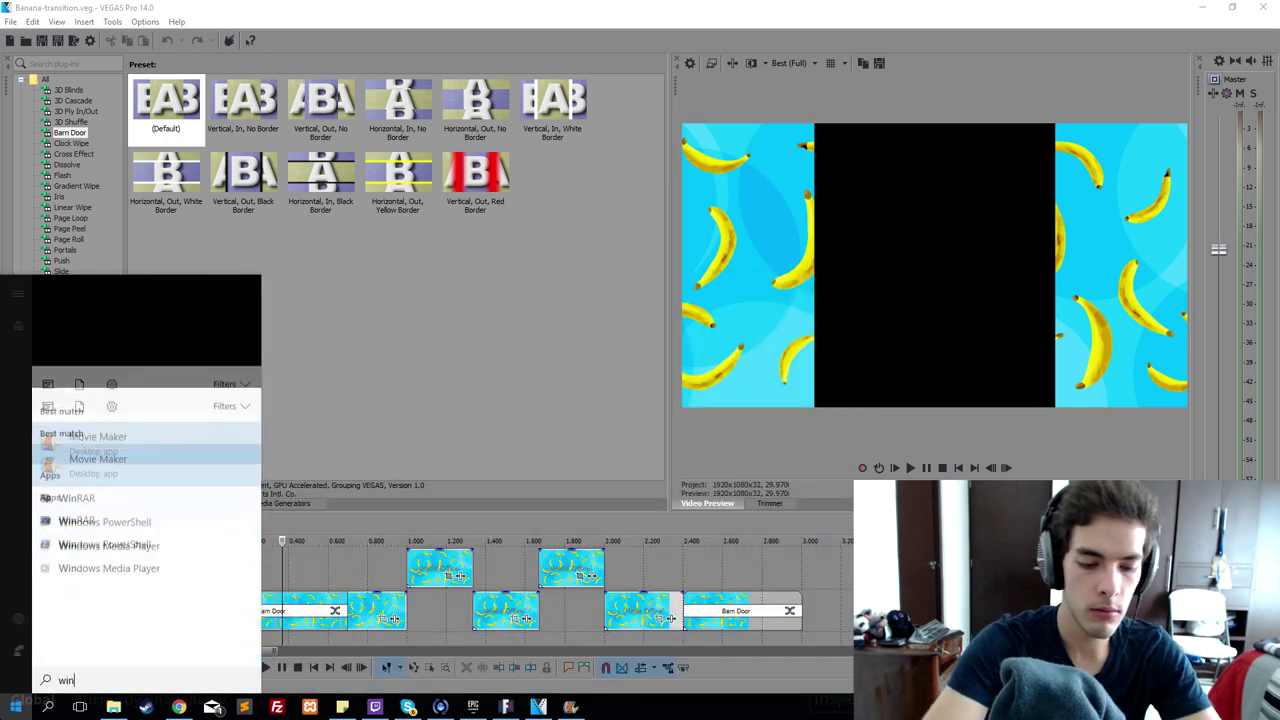
{"action": "left_click", "coordinate": [152, 345]}
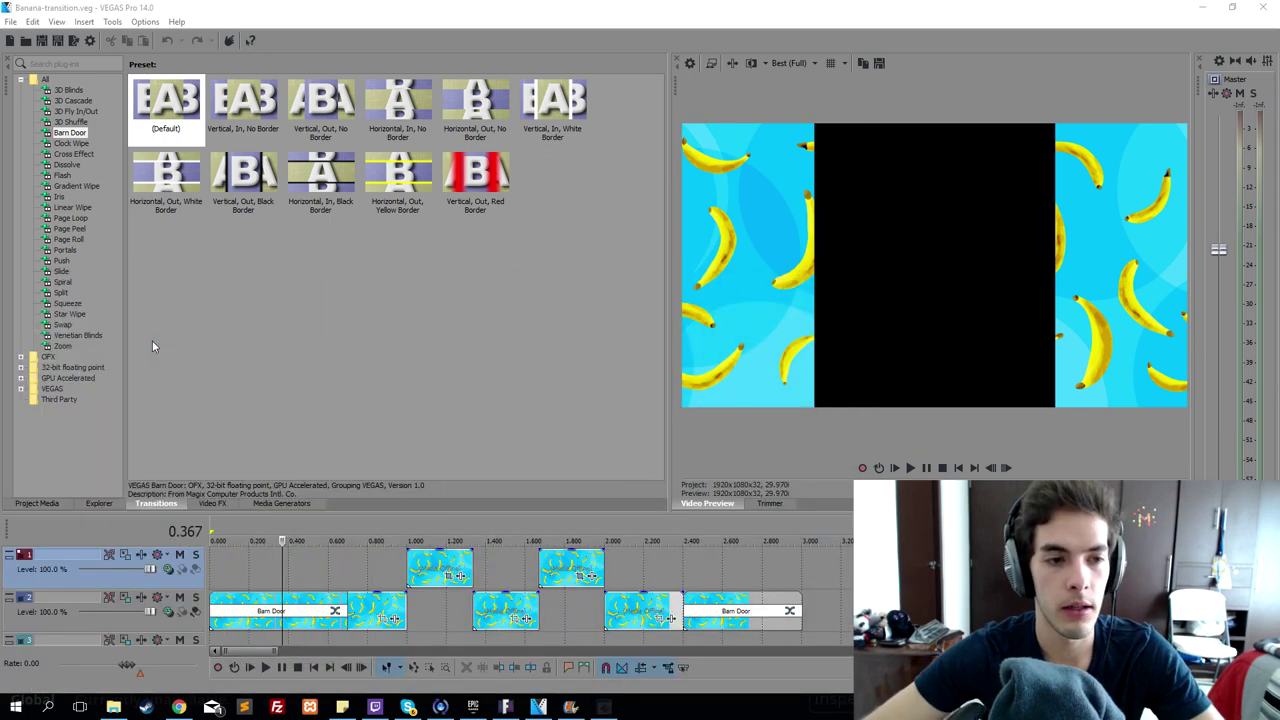
Reposition the WinFF window and choose Google as the device type to convert to.
{"action": "left_click_drag", "start_coordinate": [569, 242], "coordinate": [600, 207]}
{"action": "left_click", "coordinate": [490, 356]}
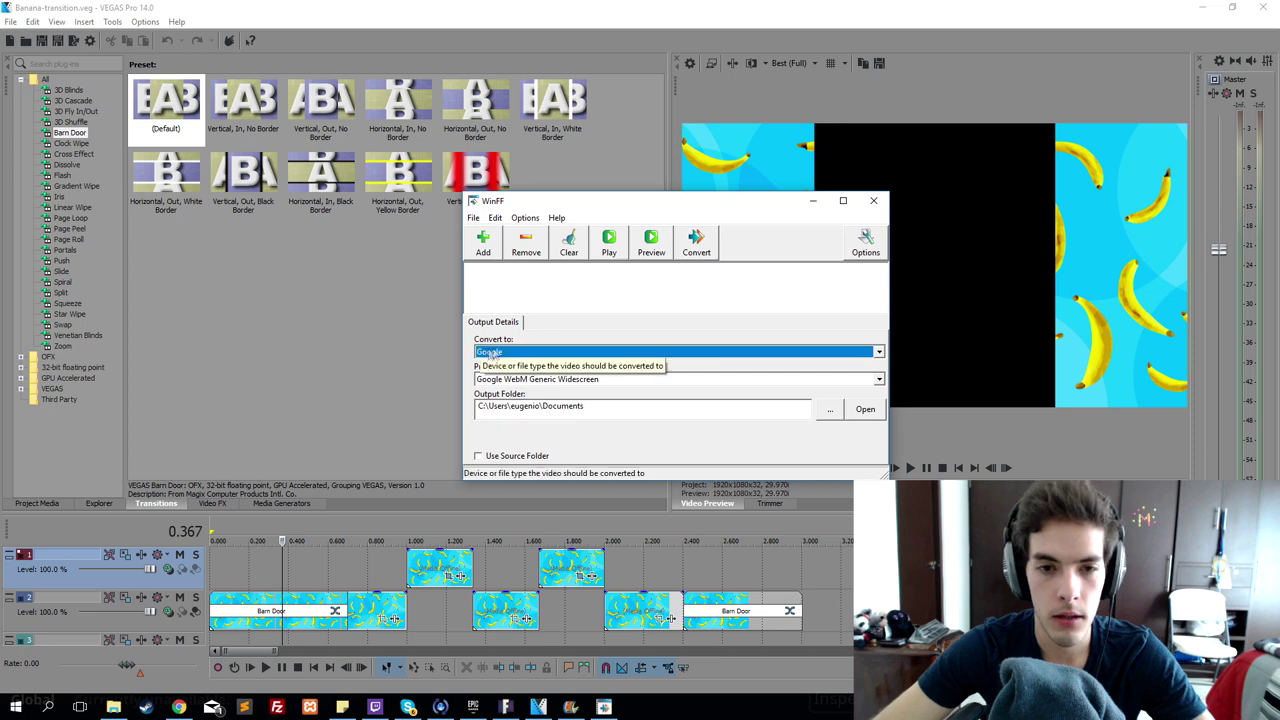
{"action": "left_click", "coordinate": [879, 354]}
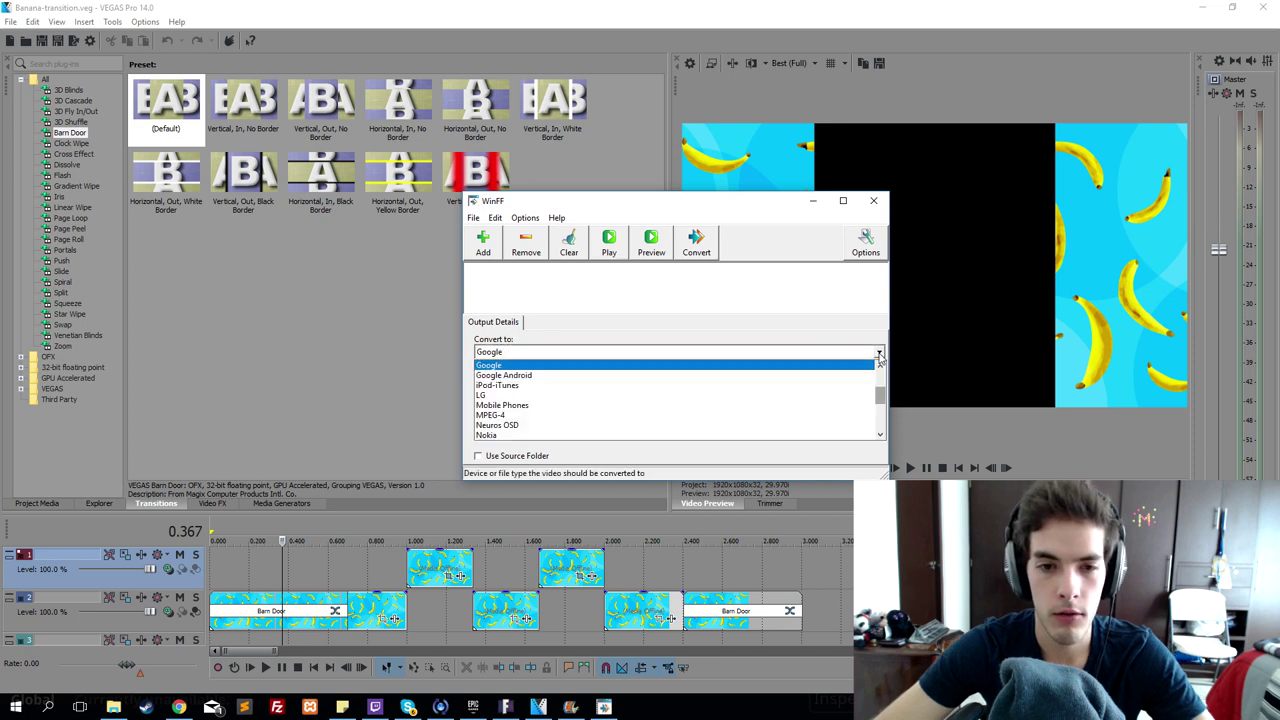
{"action": "left_click", "coordinate": [849, 366]}
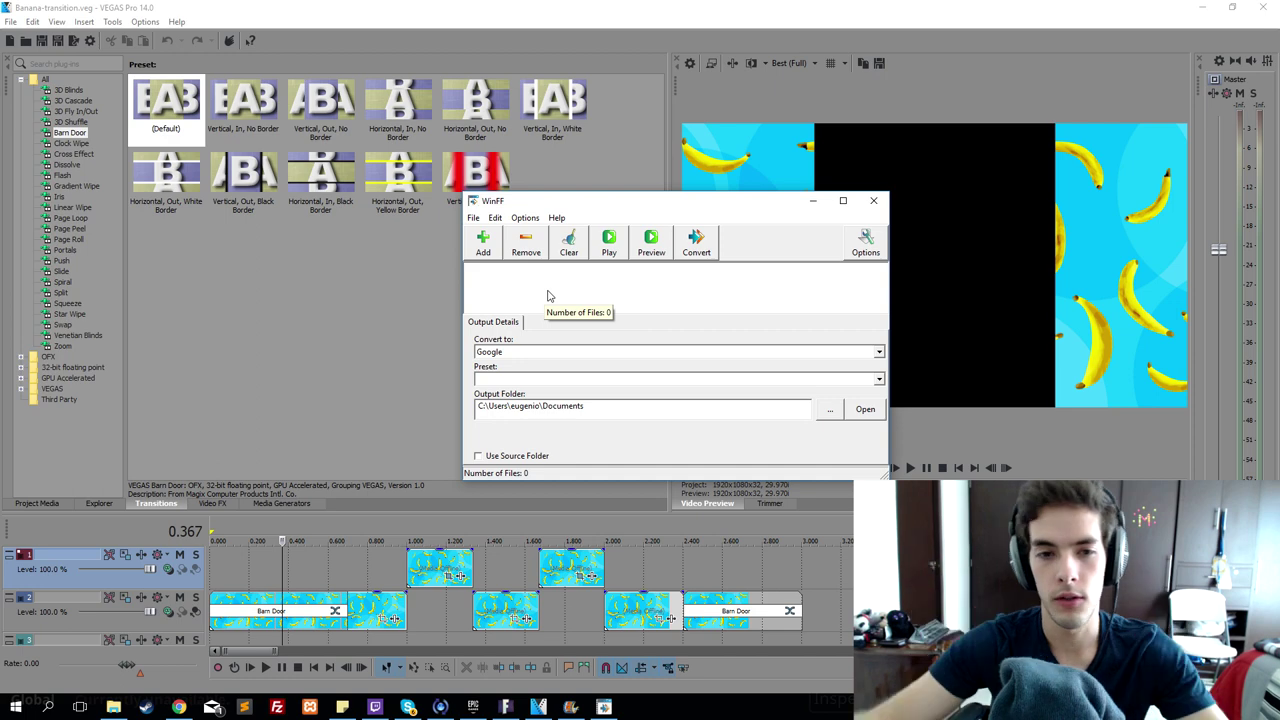
Open the WinFF preset editor and close it without changing any presets.
{"action": "left_click", "coordinate": [474, 218]}
{"action": "left_click", "coordinate": [494, 218]}
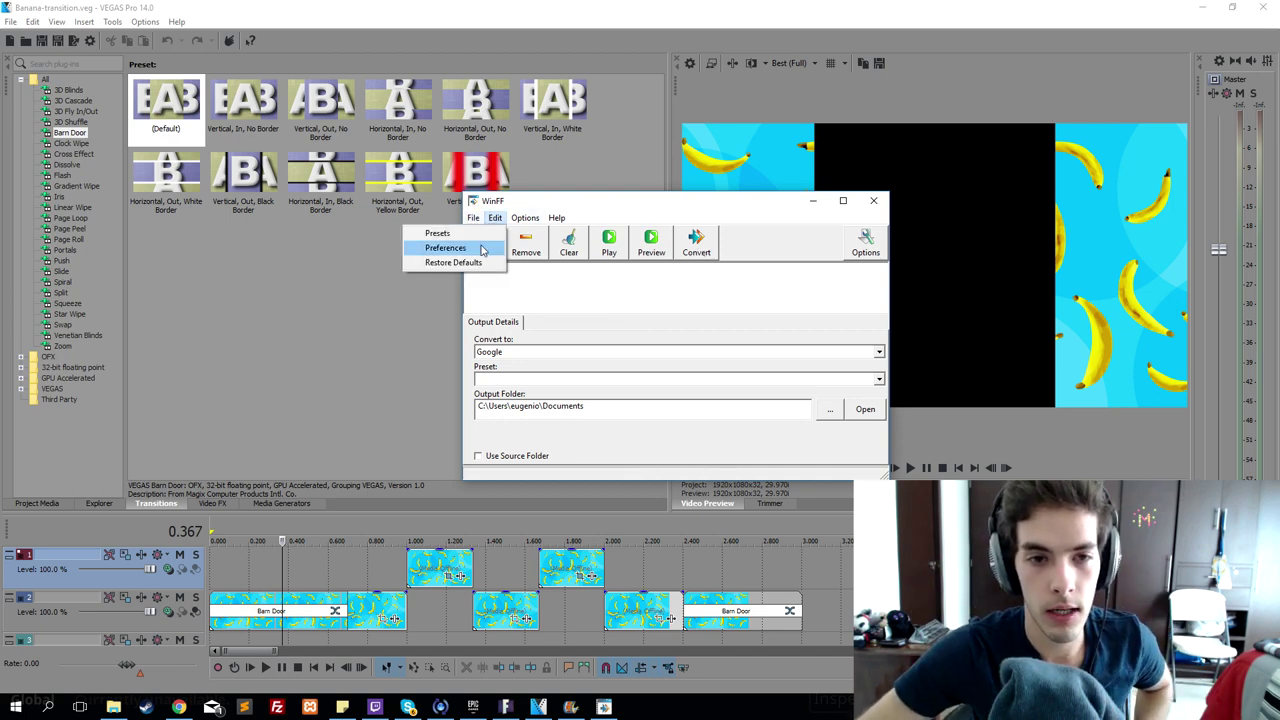
{"action": "left_click", "coordinate": [490, 229]}
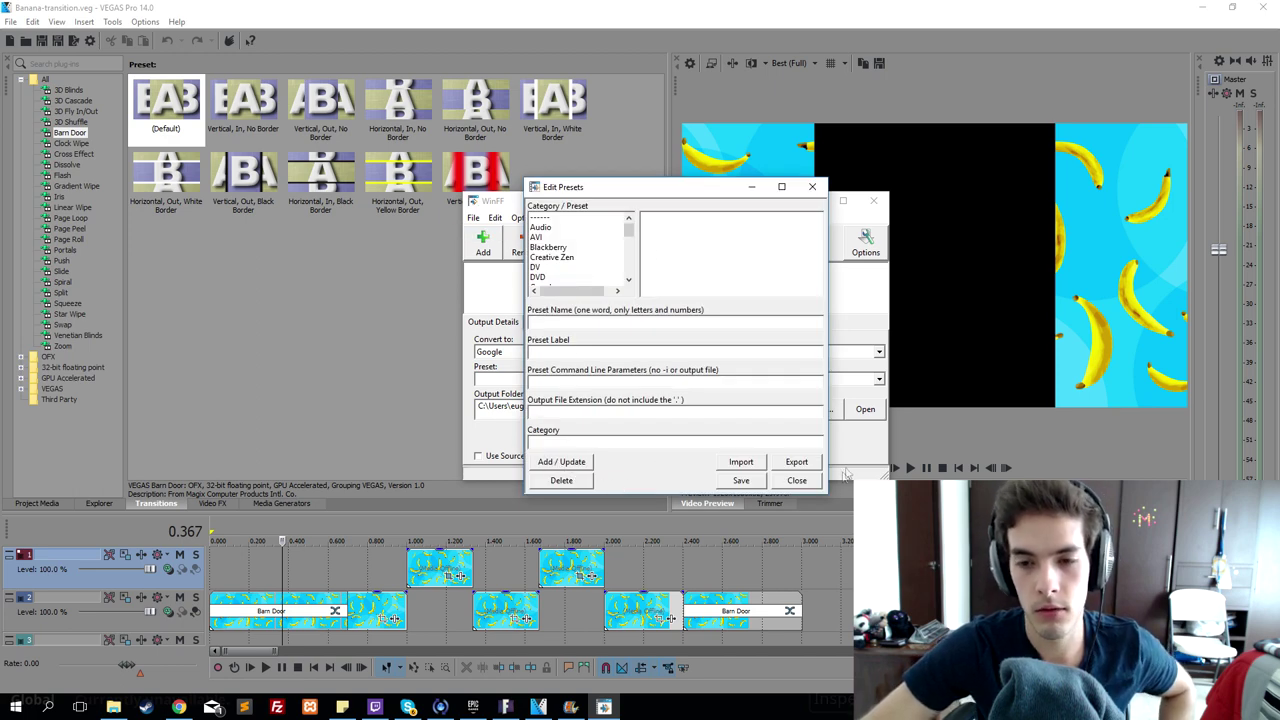
{"action": "left_click", "coordinate": [797, 481]}
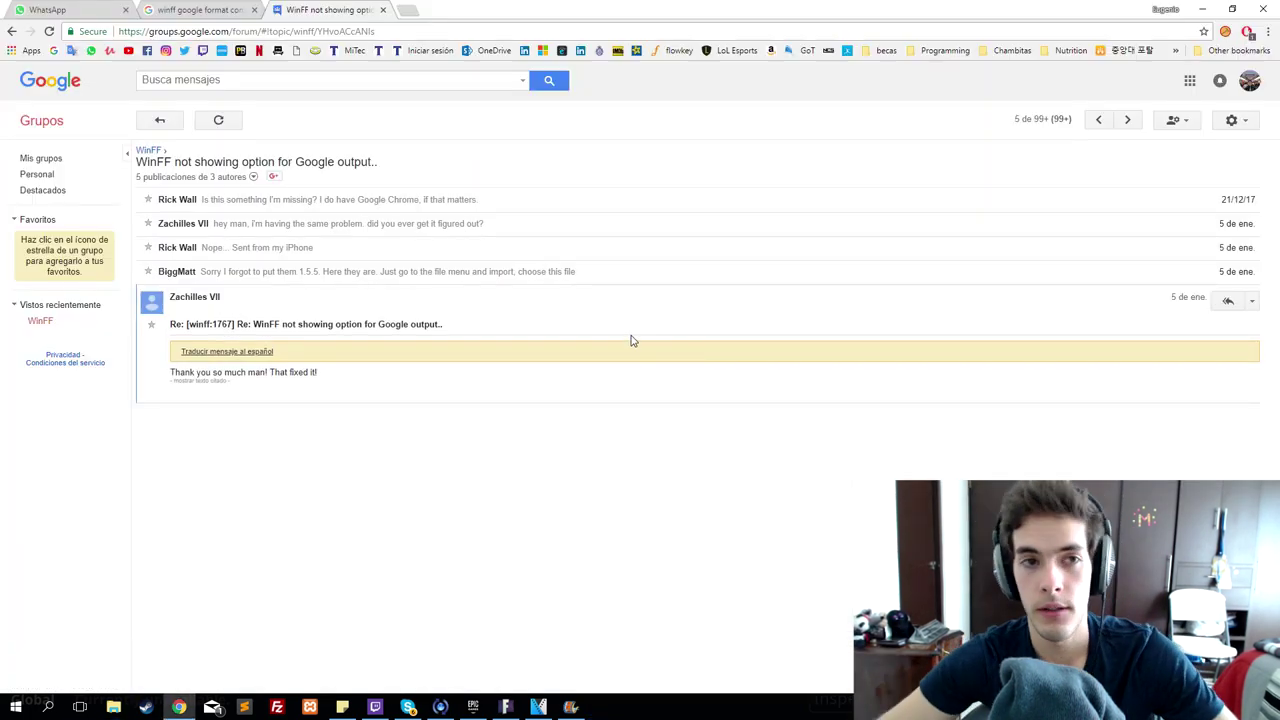
Reopen the "WinFF not showing option for Google output.." thread from the search results and expand the reply about importing the presets file.
{"action": "key", "text": "alt+Left"}
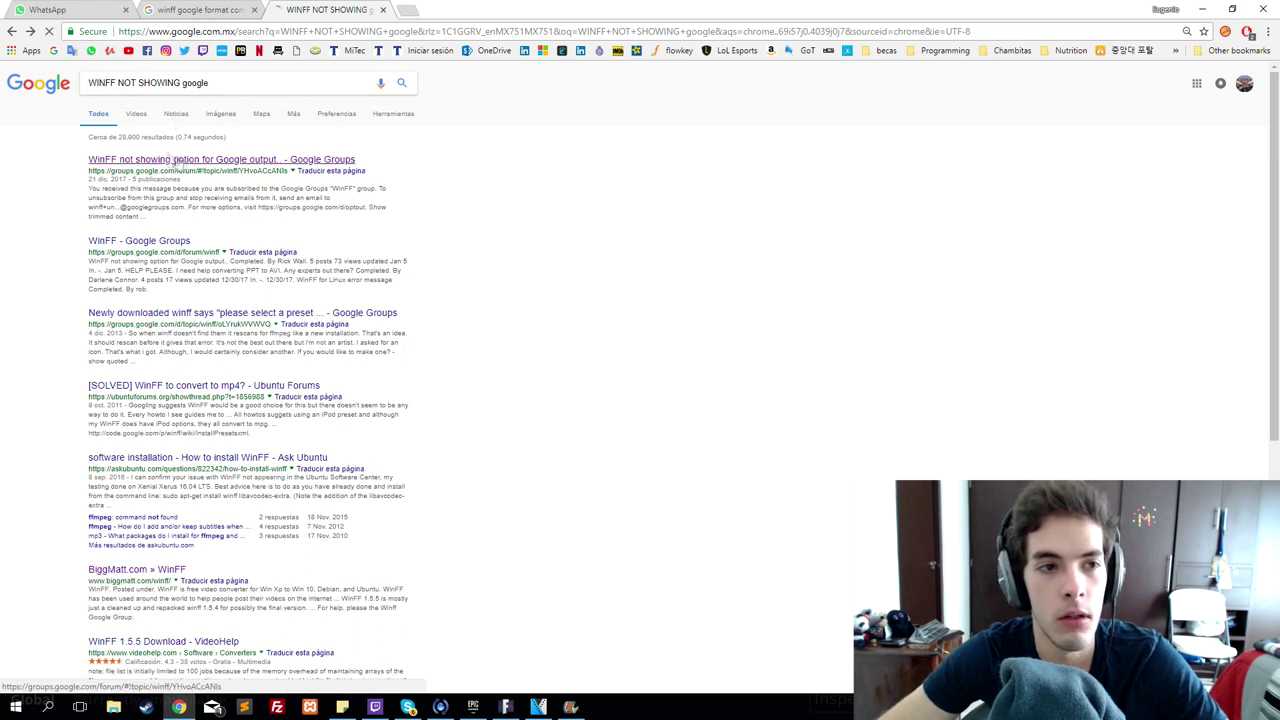
{"action": "left_click", "coordinate": [180, 160]}
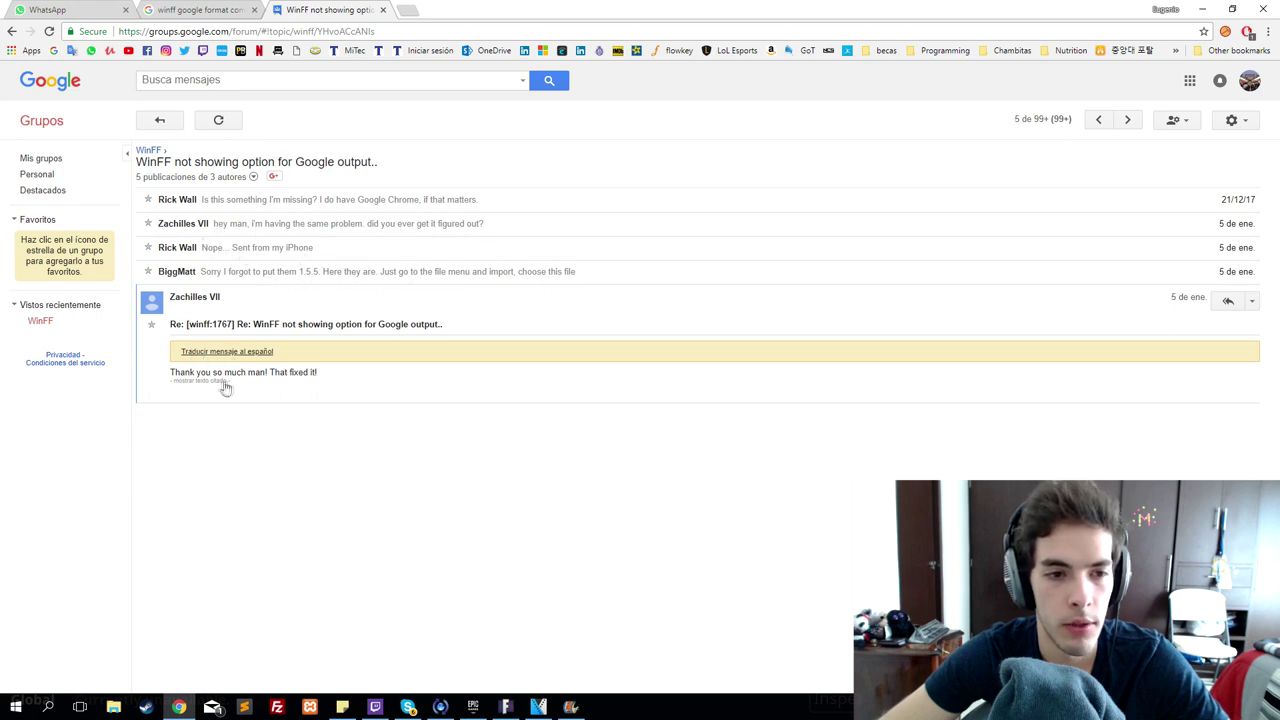
{"action": "left_click", "coordinate": [240, 271]}
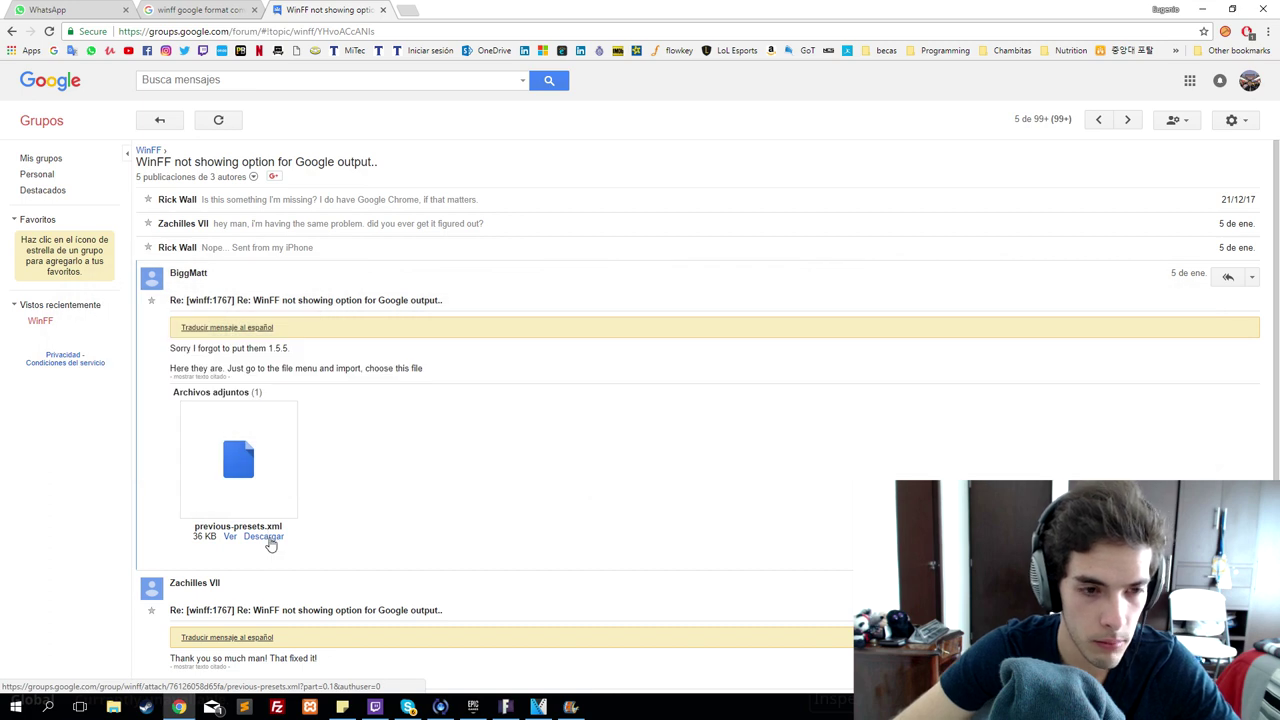
Start downloading the attached previous-presets.xml, choose the Documents folder as destination, and cancel the save.
{"action": "left_click", "coordinate": [262, 538]}
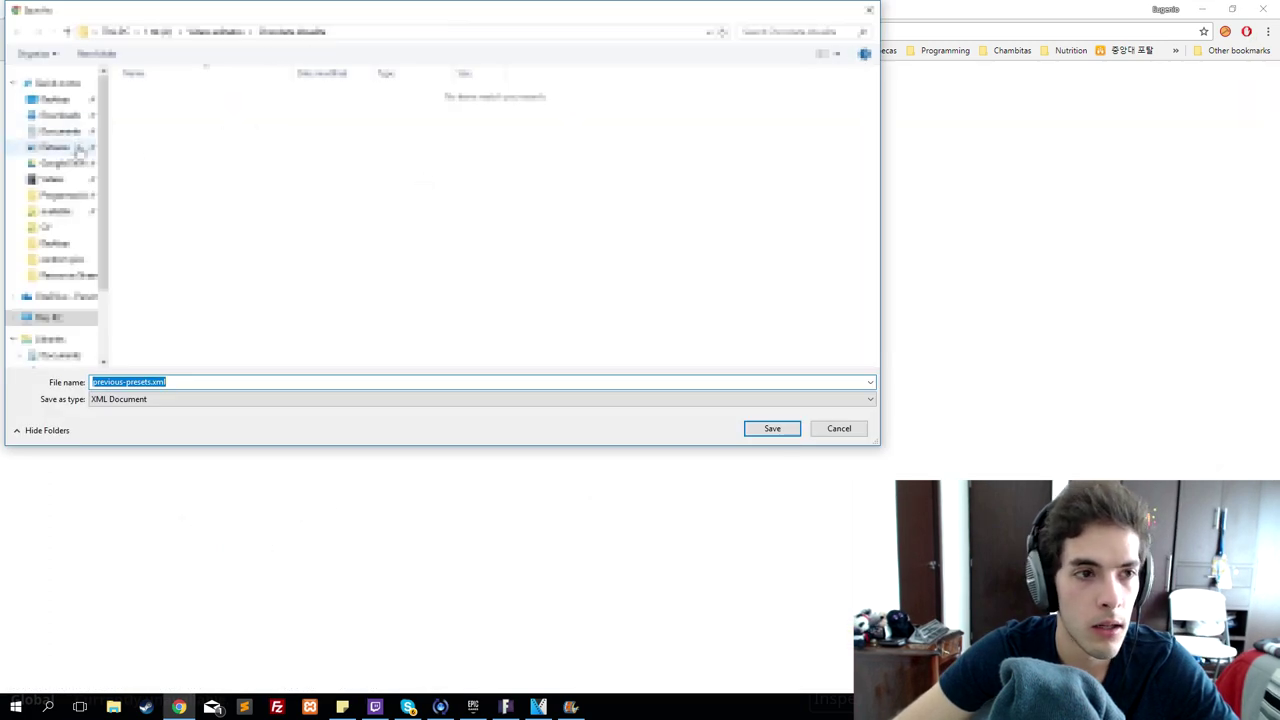
{"action": "left_click", "coordinate": [62, 131]}
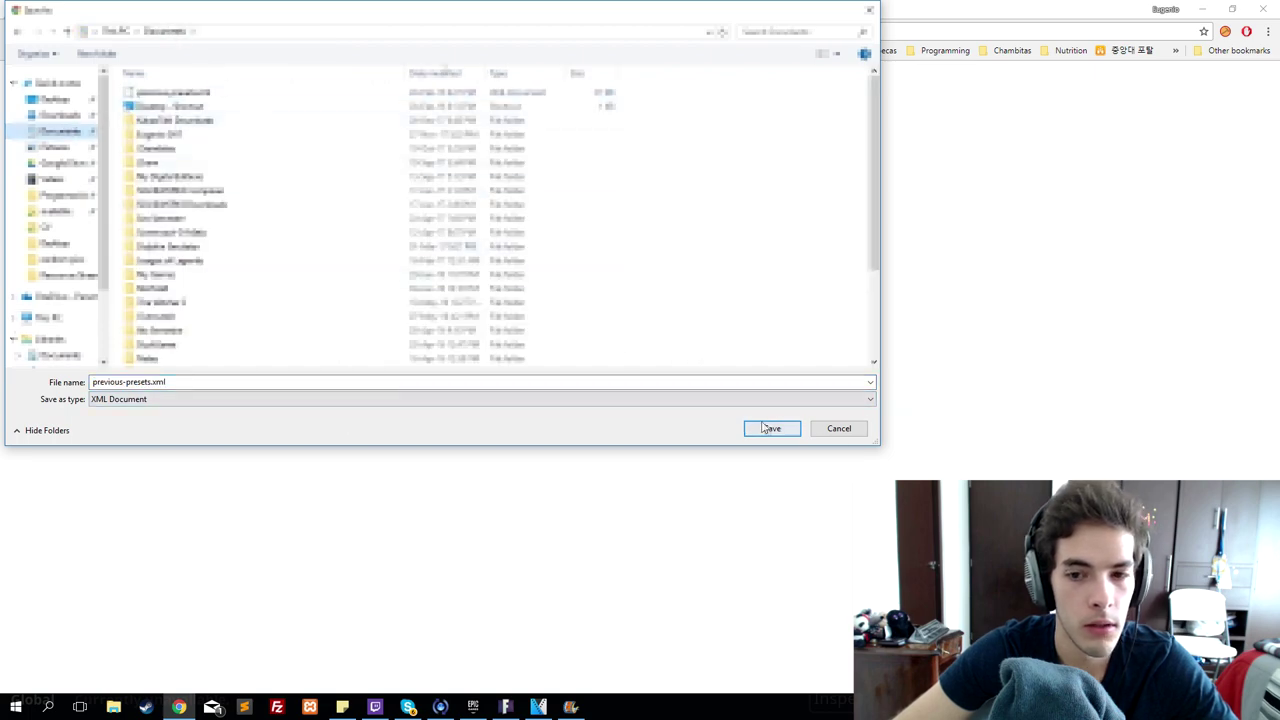
{"action": "left_click", "coordinate": [838, 428]}
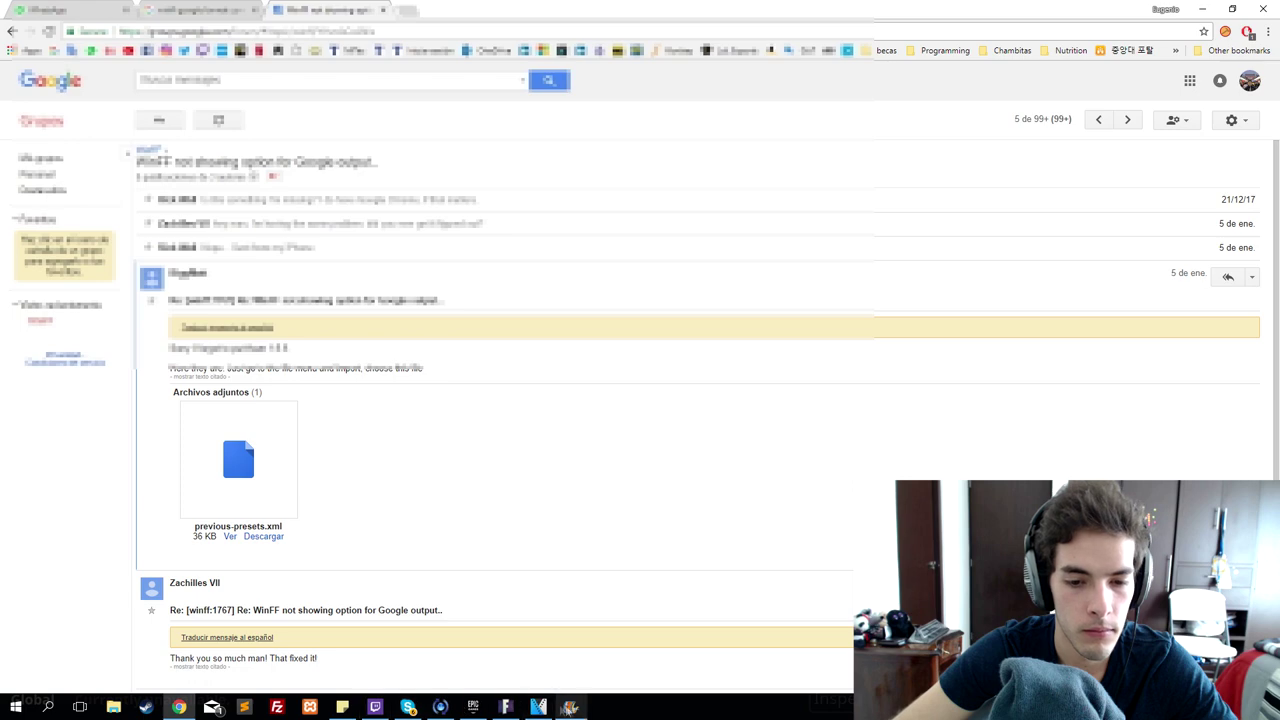
Switch to WinFF, import the preset file previous-presets.xml from Documents, and check the list of conversion devices.
{"action": "left_click_drag", "start_coordinate": [528, 241], "coordinate": [557, 228]}
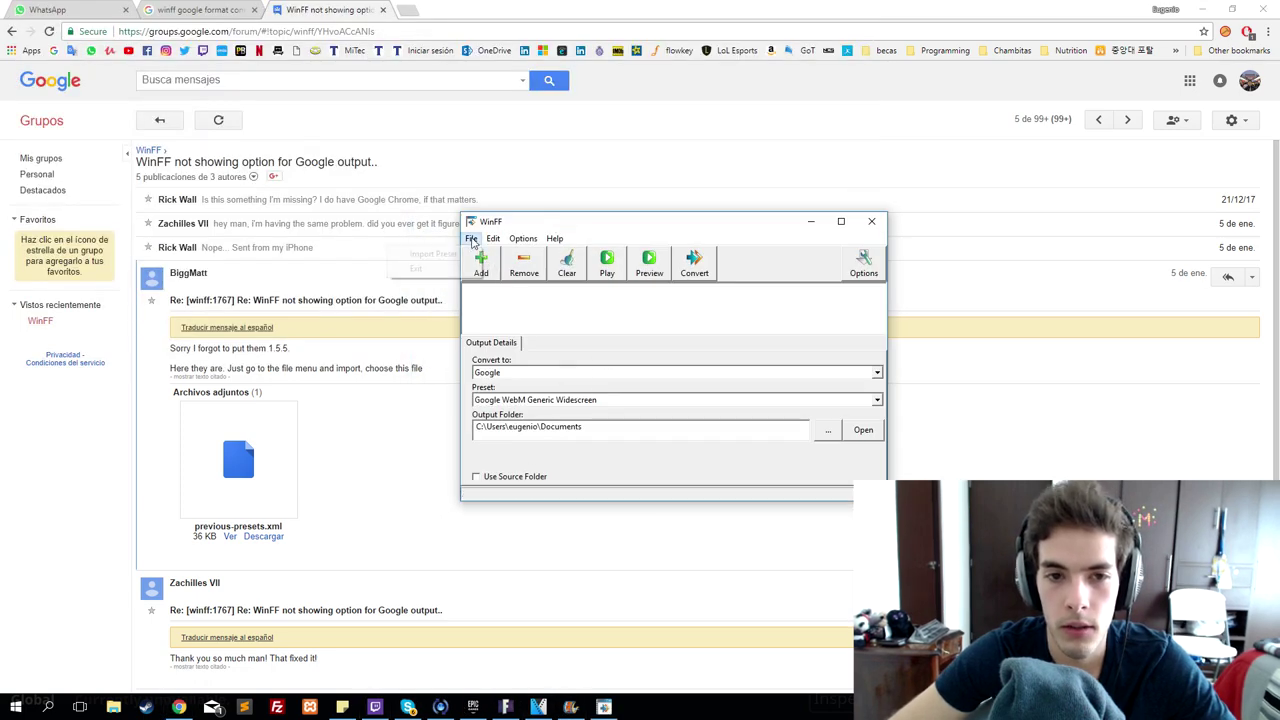
{"action": "left_click", "coordinate": [435, 254]}
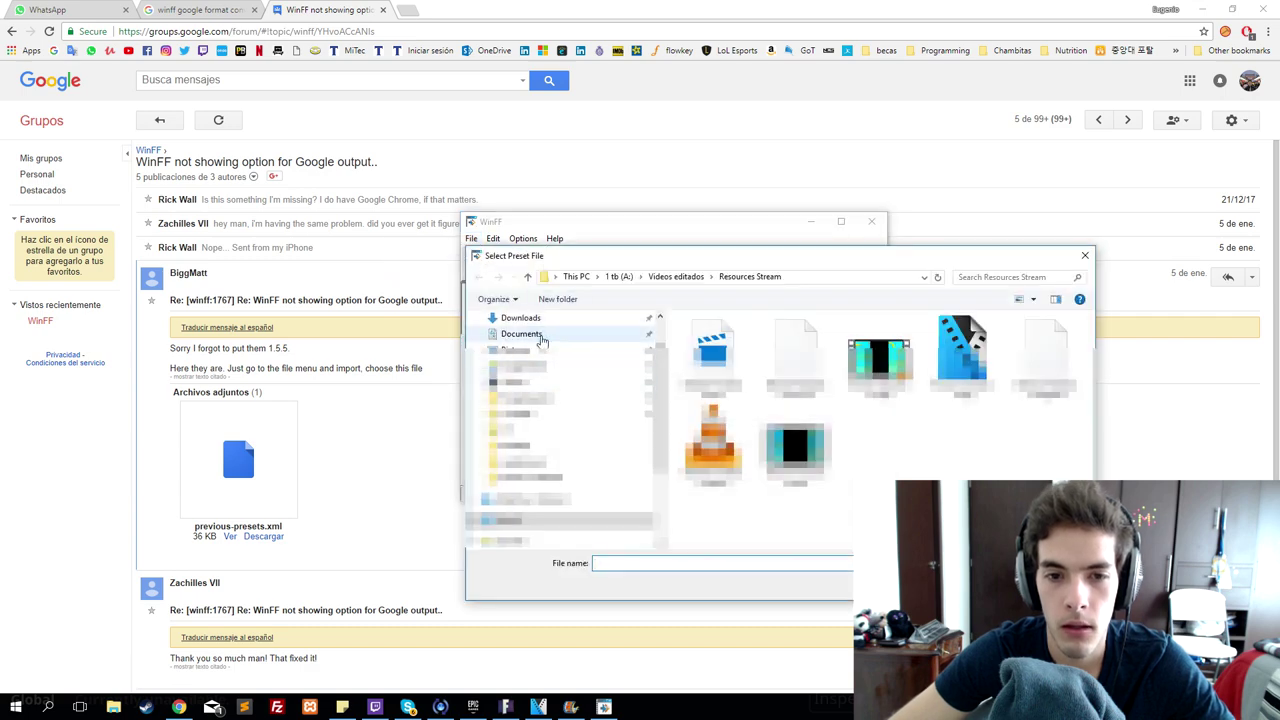
{"action": "left_click", "coordinate": [538, 336]}
{"action": "left_click", "coordinate": [771, 338]}
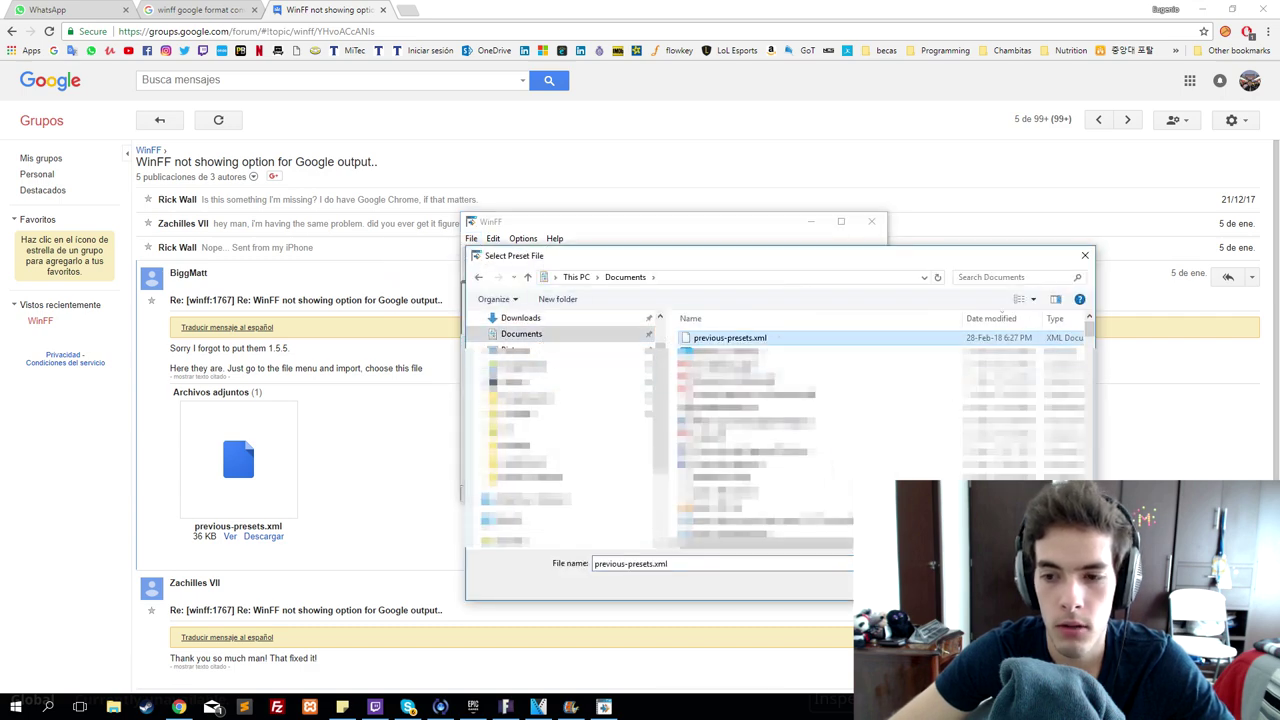
{"action": "key", "text": "Return"}
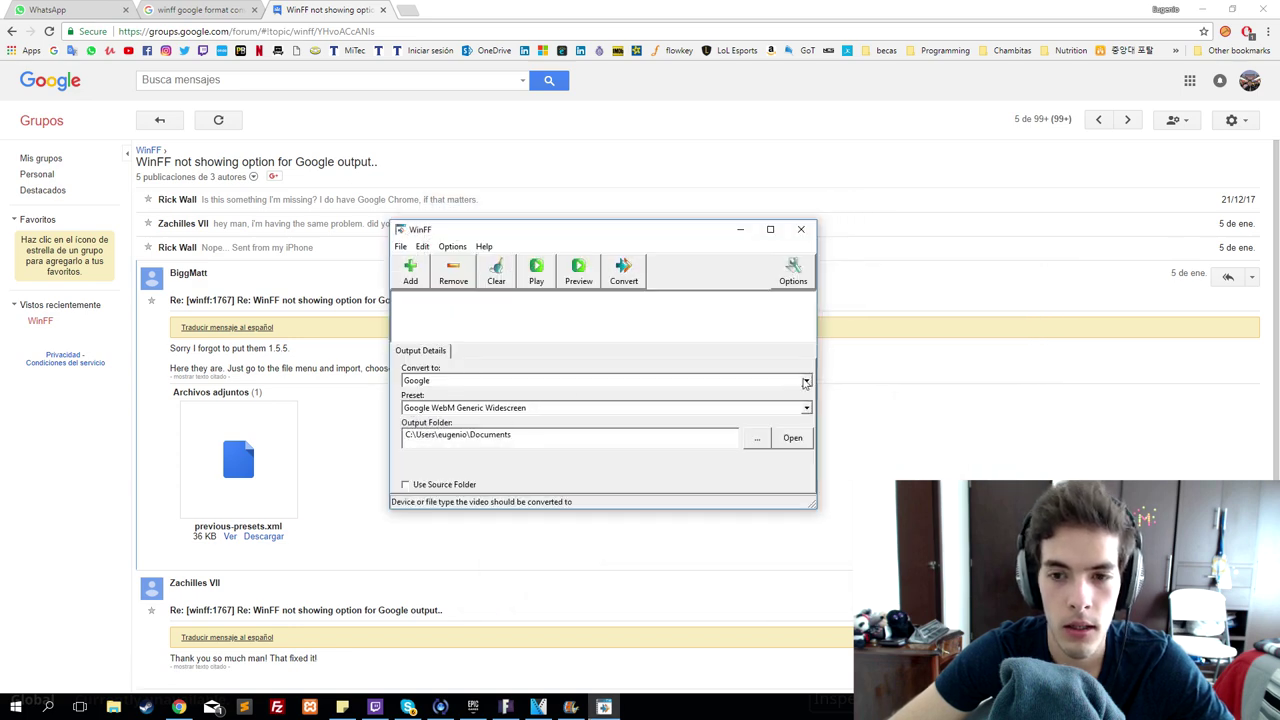
{"action": "left_click", "coordinate": [805, 381]}
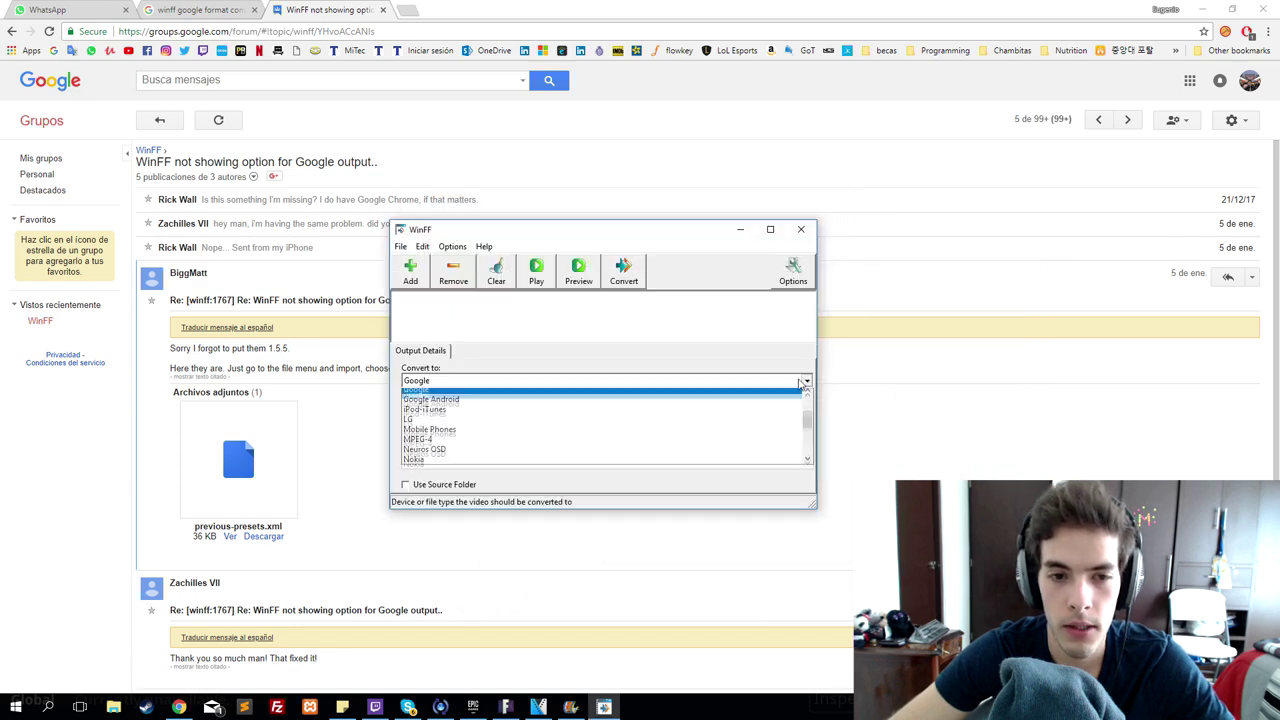
{"action": "left_click", "coordinate": [806, 384]}
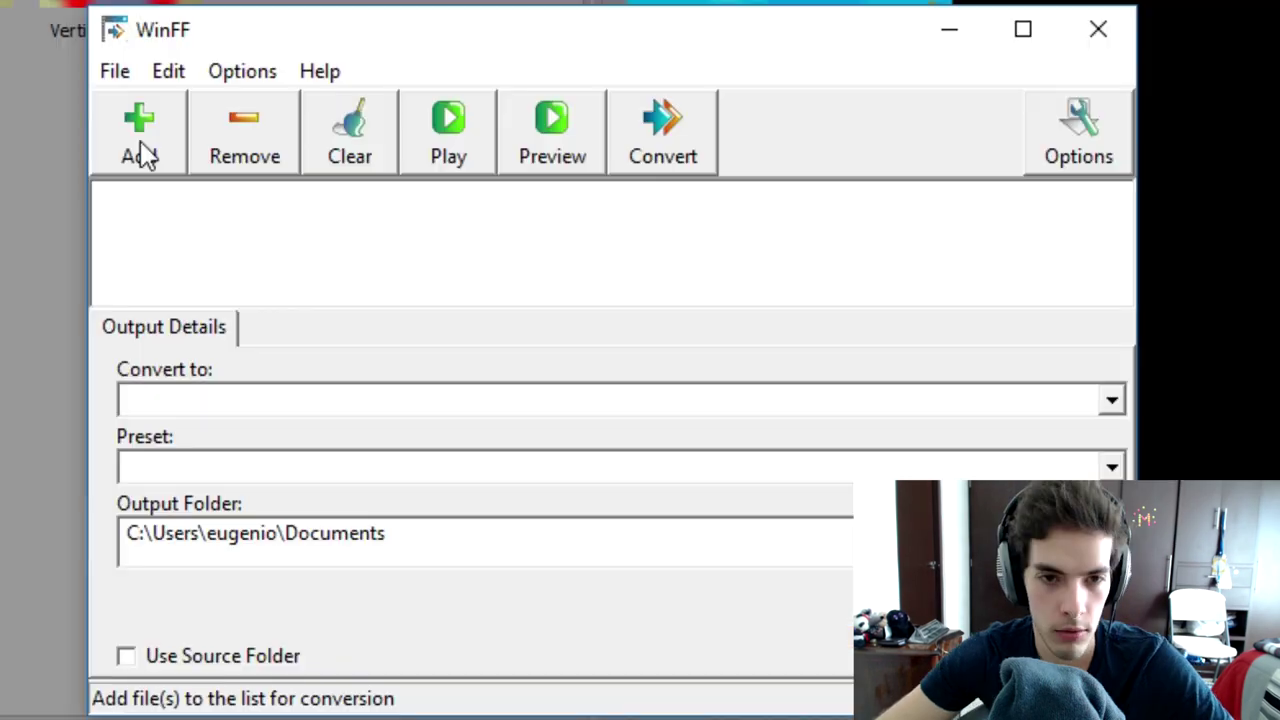
Choose Google as the device type to convert to and open the list of its presets.
{"action": "left_click", "coordinate": [137, 140]}
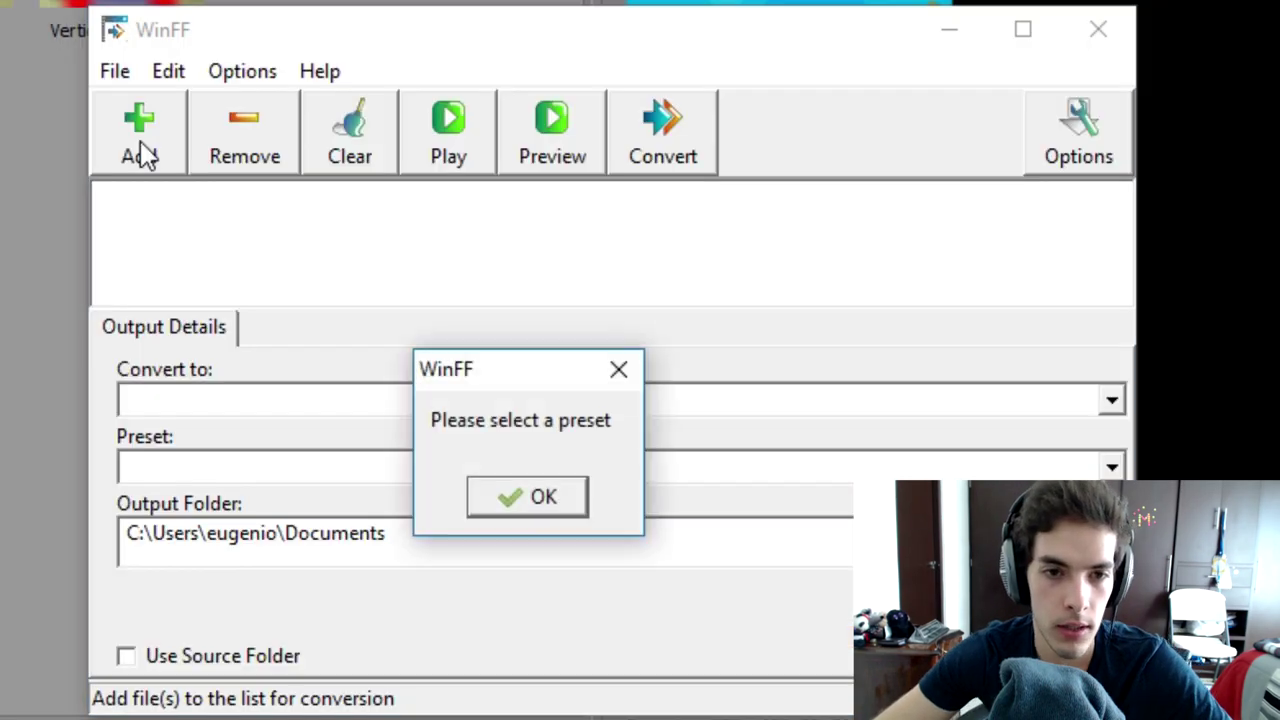
{"action": "left_click", "coordinate": [543, 498]}
{"action": "left_click", "coordinate": [1111, 405]}
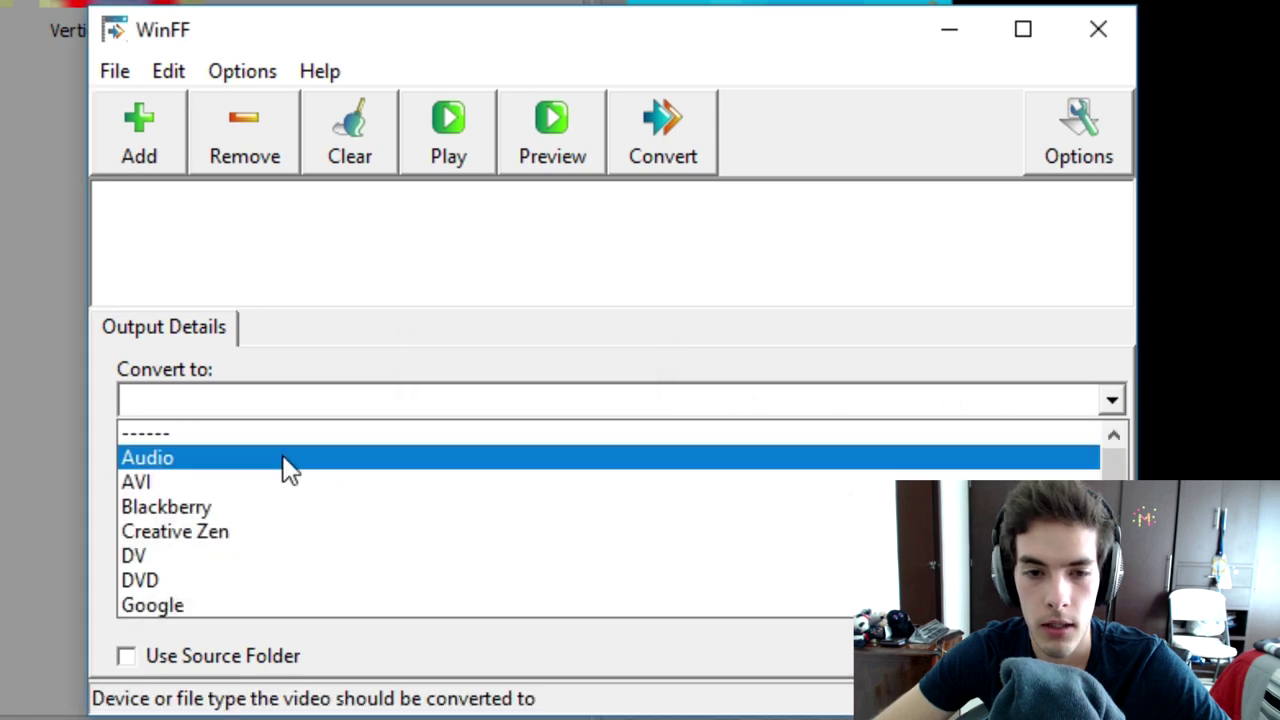
{"action": "scroll", "coordinate": [406, 520], "scroll_direction": "down", "scroll_amount": 4}
{"action": "scroll", "coordinate": [343, 534], "scroll_direction": "up", "scroll_amount": 2}
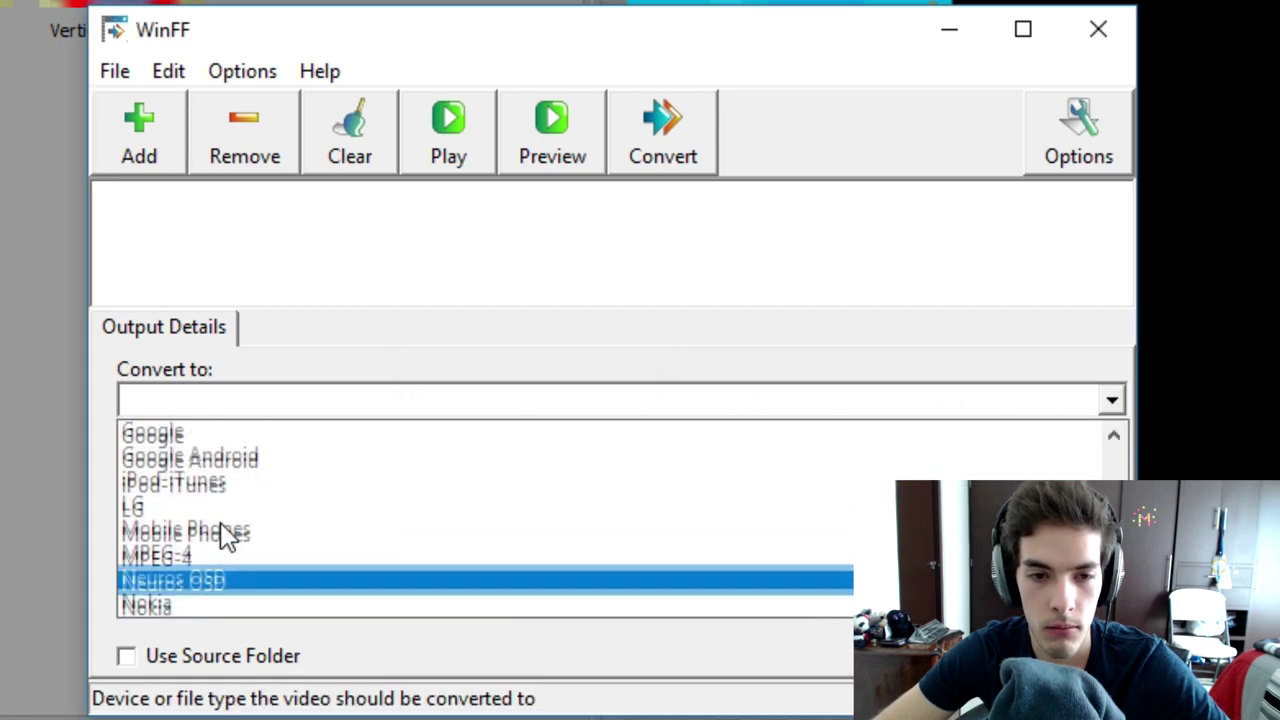
{"action": "scroll", "coordinate": [225, 535], "scroll_direction": "up", "scroll_amount": 1}
{"action": "left_click", "coordinate": [257, 457]}
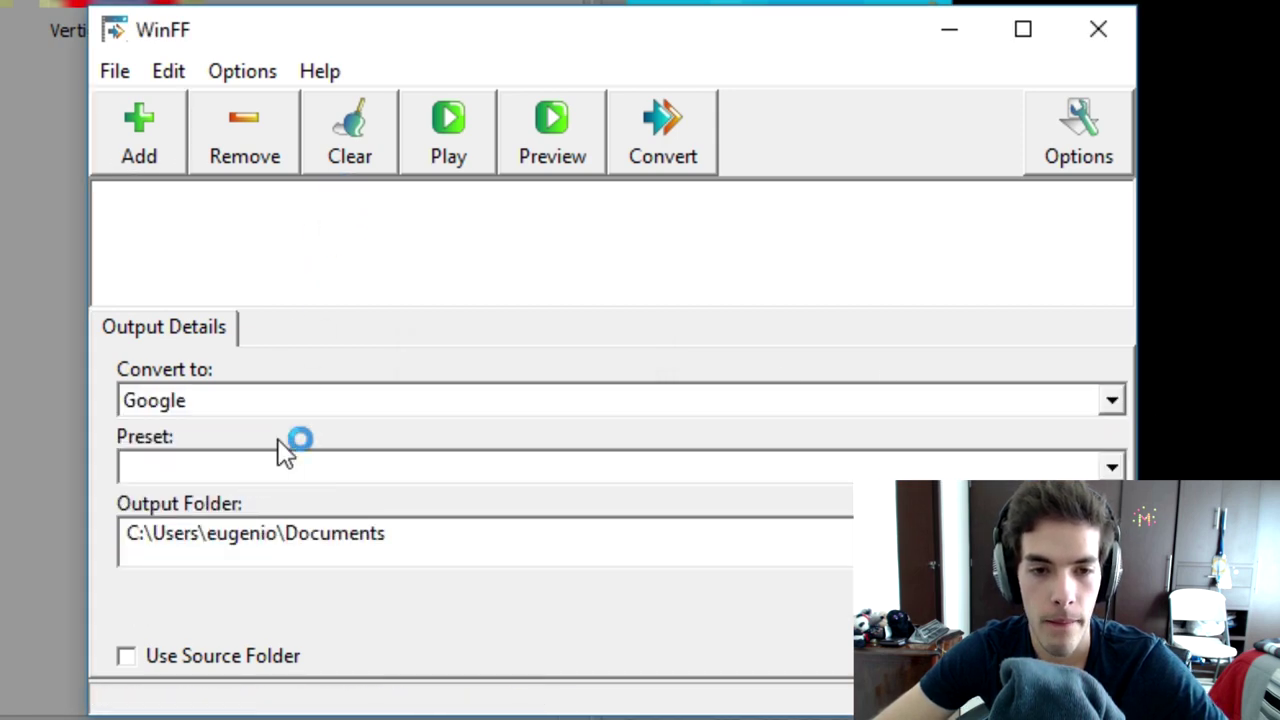
{"action": "left_click", "coordinate": [283, 455]}
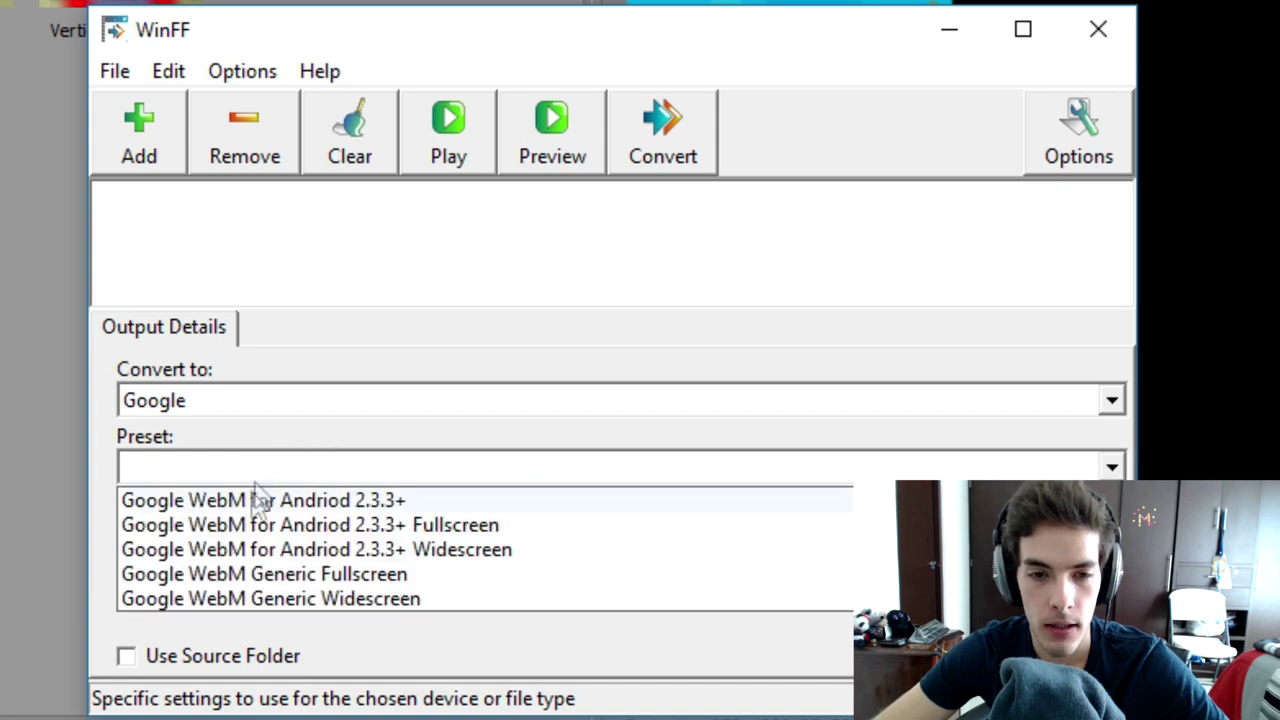